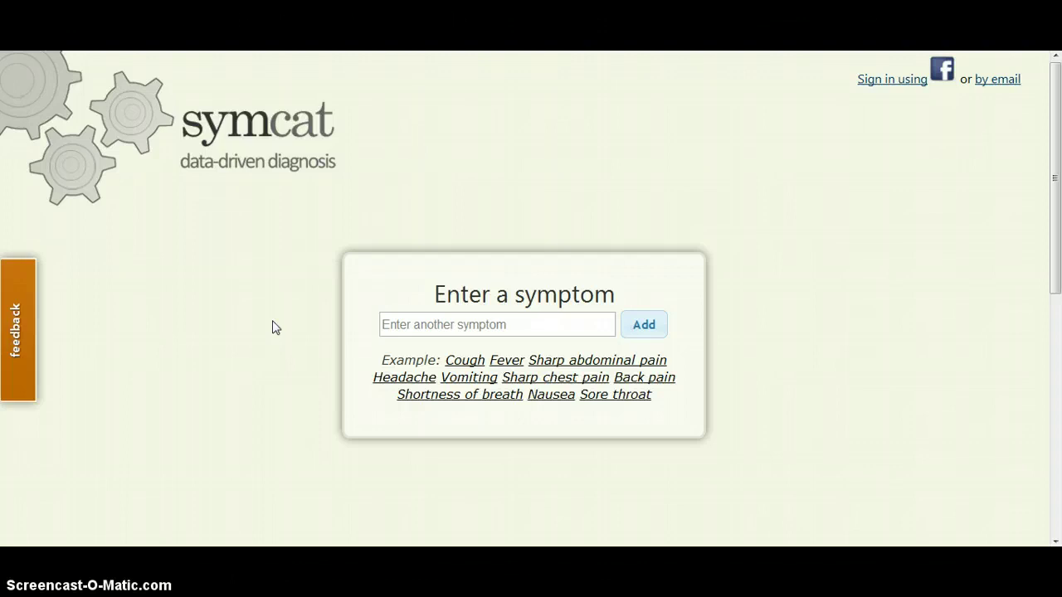
- Search for "chest" and add Chest tightness as the first symptom
{"action": "left_click", "coordinate": [418, 325]}
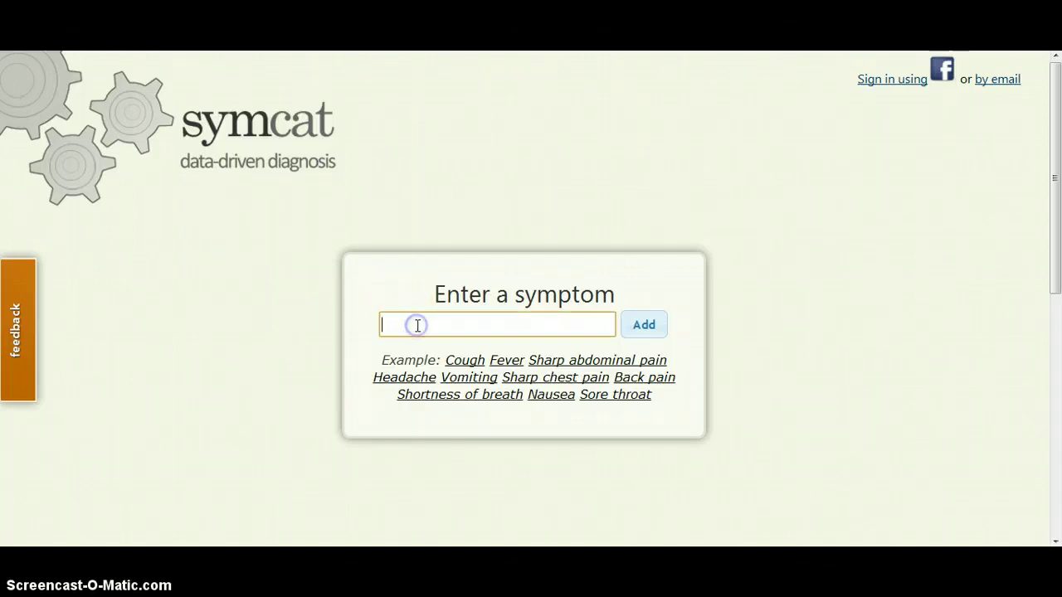
{"action": "type", "text": "chest"}
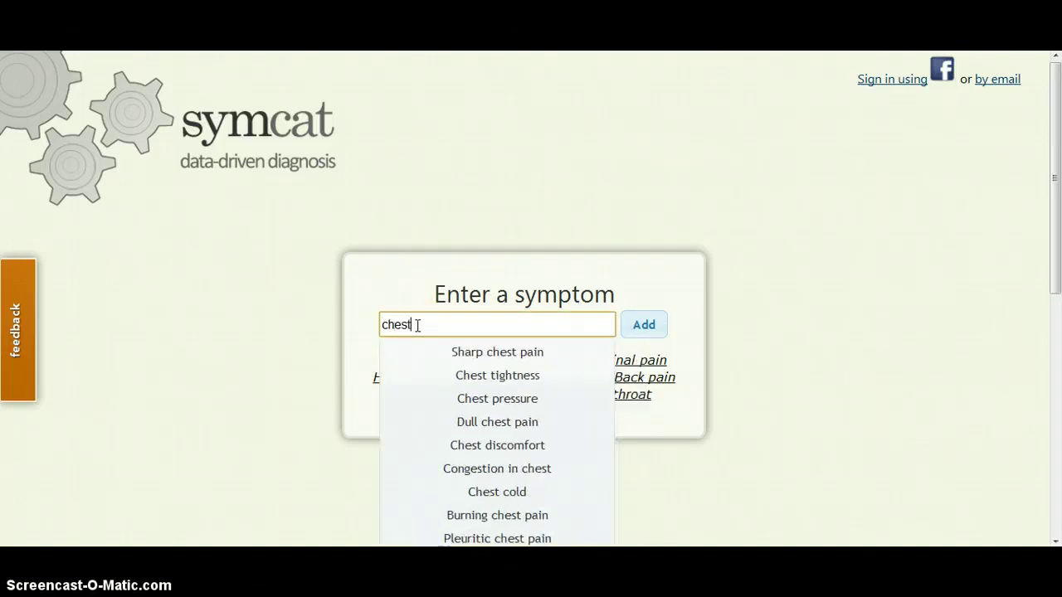
{"action": "left_click", "coordinate": [440, 326]}
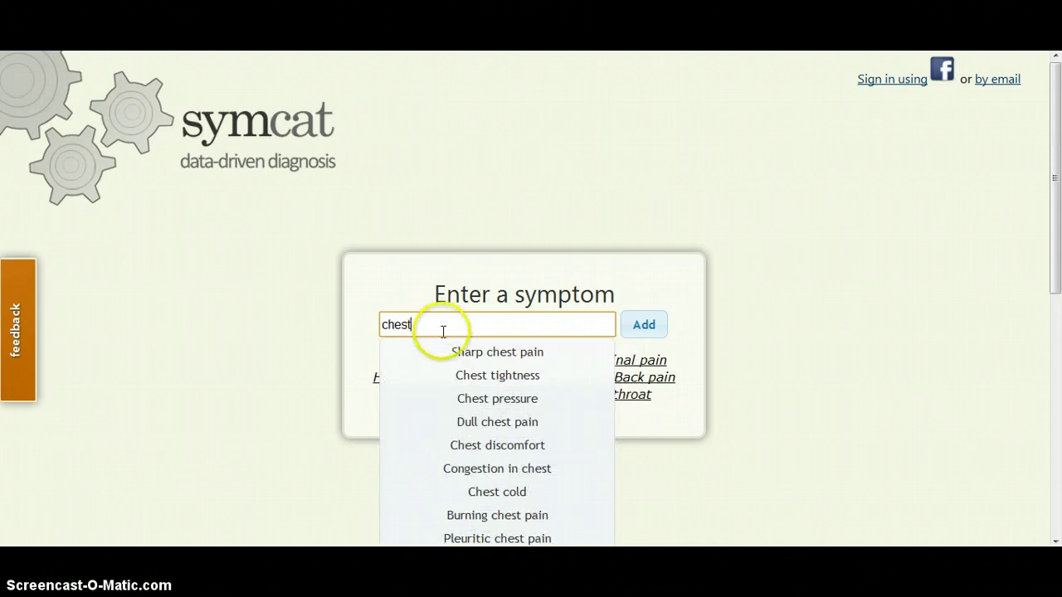
{"action": "left_click", "coordinate": [443, 381]}
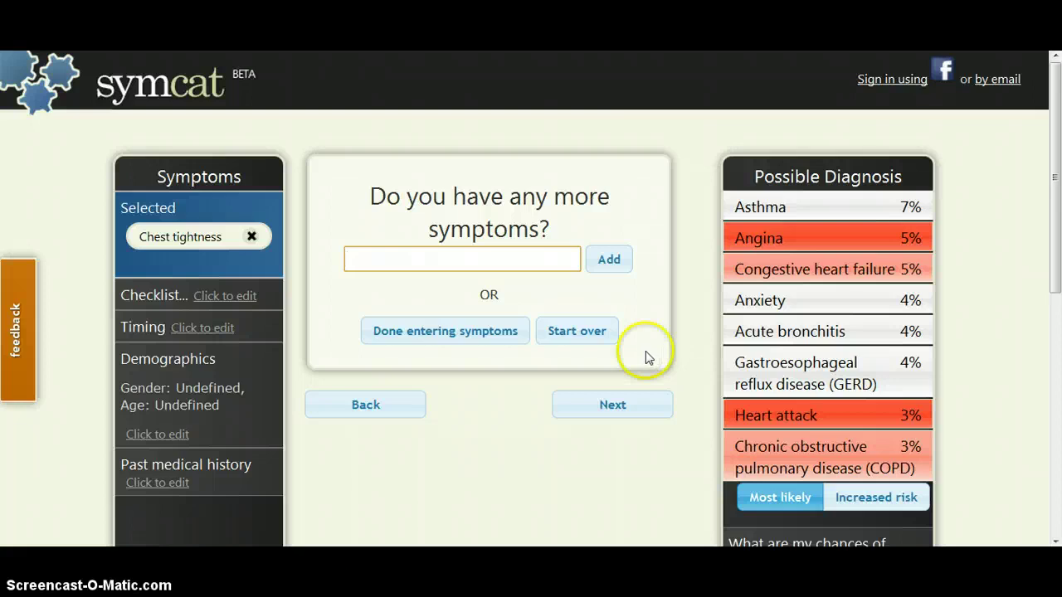
- In the related-symptoms checklist, answer No to drainage in throat, fears and phobias, palpitations, muscle cramps, joint pain and coughing up sputum
{"action": "left_click", "coordinate": [453, 260]}
{"action": "left_click", "coordinate": [459, 264]}
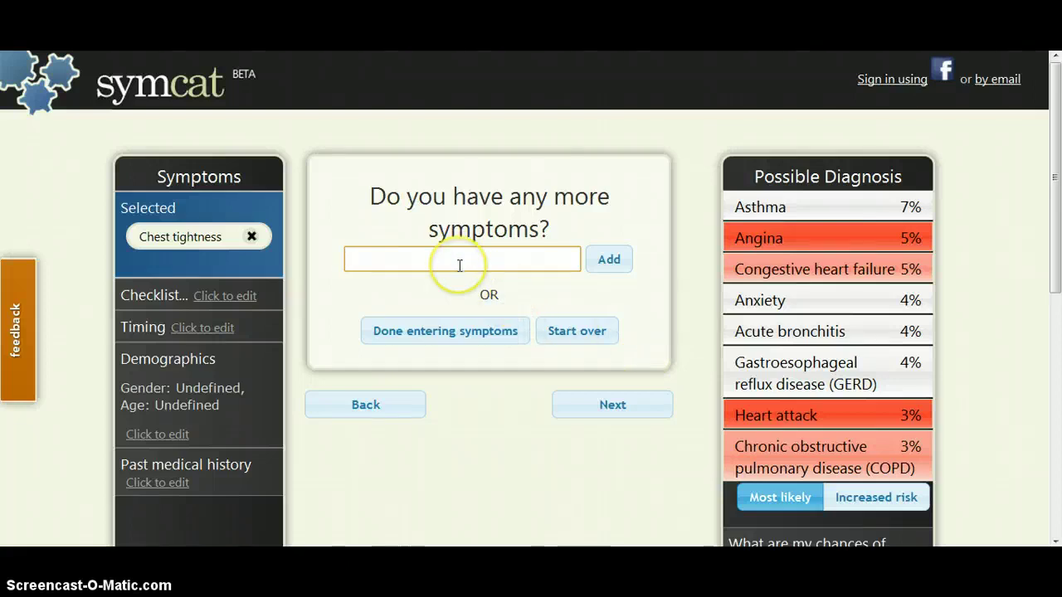
{"action": "left_click", "coordinate": [270, 297]}
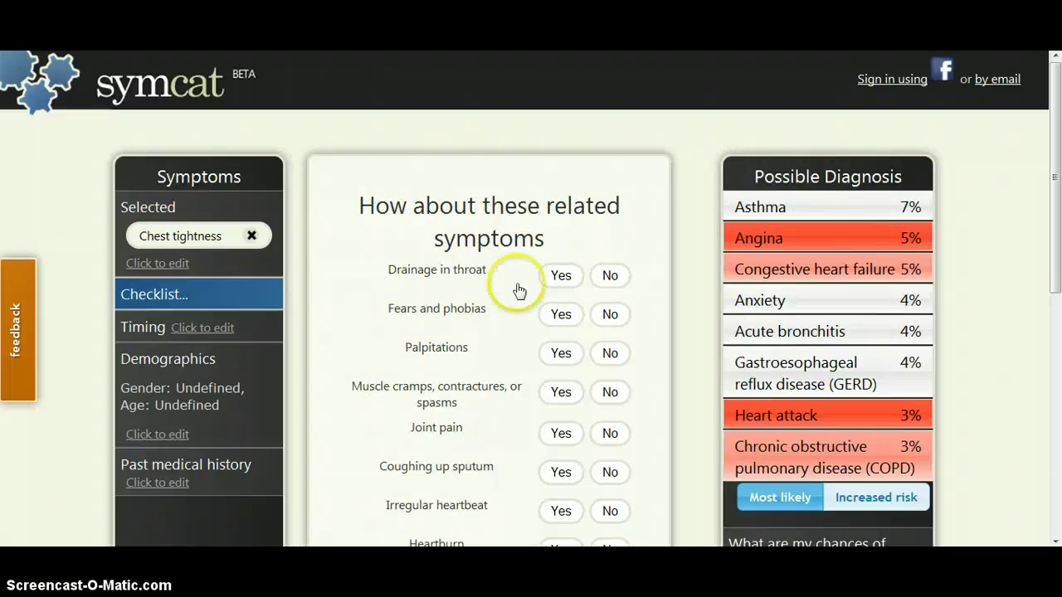
{"action": "left_click", "coordinate": [609, 276]}
{"action": "left_click", "coordinate": [609, 314]}
{"action": "left_click", "coordinate": [610, 354]}
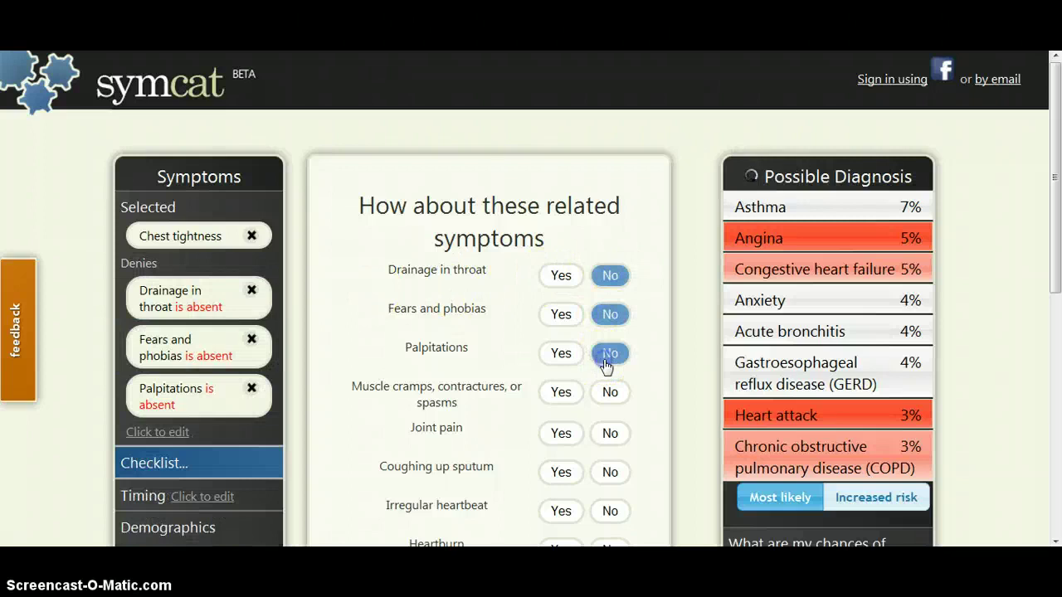
{"action": "left_click", "coordinate": [608, 392]}
{"action": "left_click", "coordinate": [610, 433]}
{"action": "scroll", "coordinate": [610, 440], "scroll_direction": "down", "scroll_amount": 1}
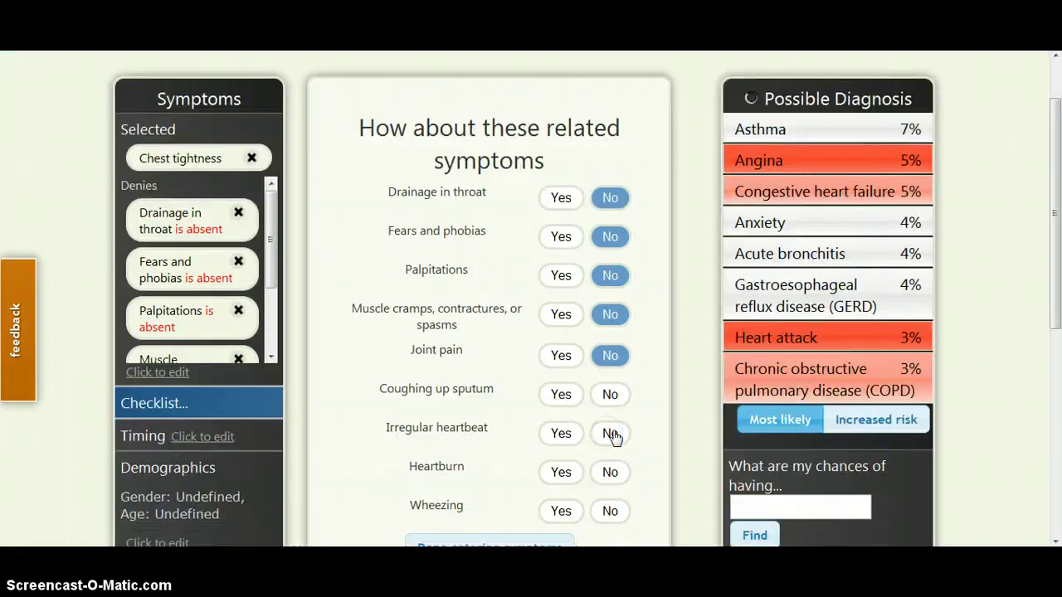
{"action": "left_click", "coordinate": [612, 396]}
- Answer Yes to heartburn and wheezing in the related-symptoms checklist
{"action": "scroll", "coordinate": [612, 398], "scroll_direction": "down", "scroll_amount": 1}
{"action": "left_click", "coordinate": [560, 392]}
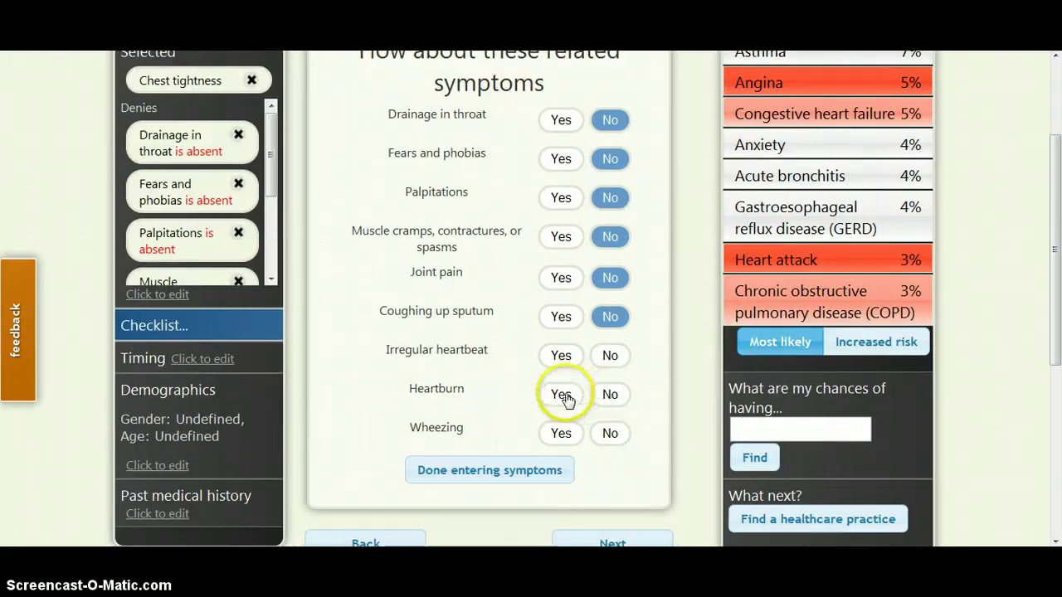
{"action": "left_click", "coordinate": [562, 435]}
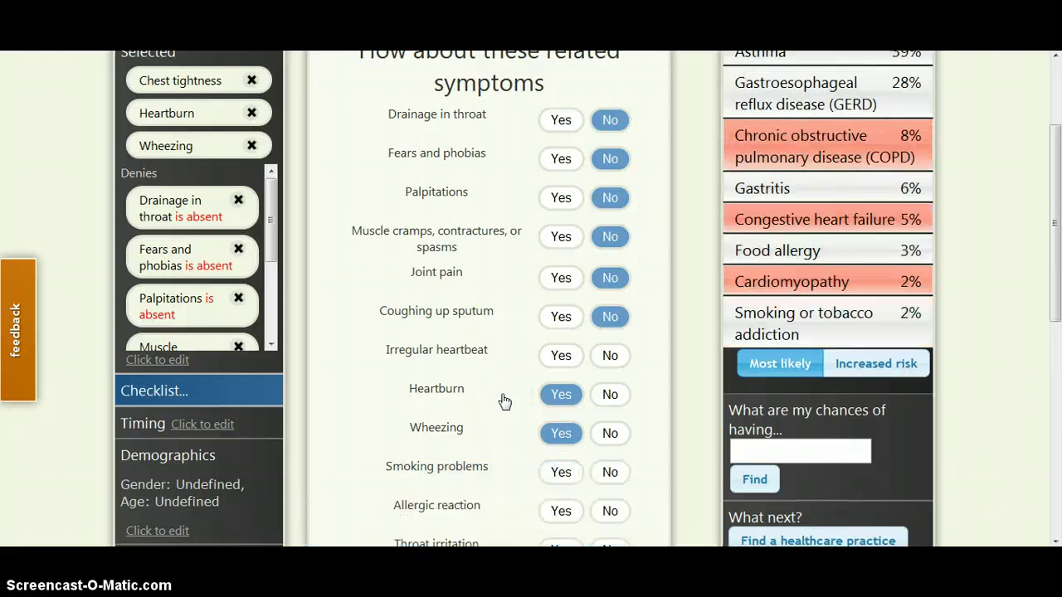
- Answer No to allergic reaction, smoking problems and restlessness in the related-symptoms checklist
{"action": "scroll", "coordinate": [505, 401], "scroll_direction": "down", "scroll_amount": 2}
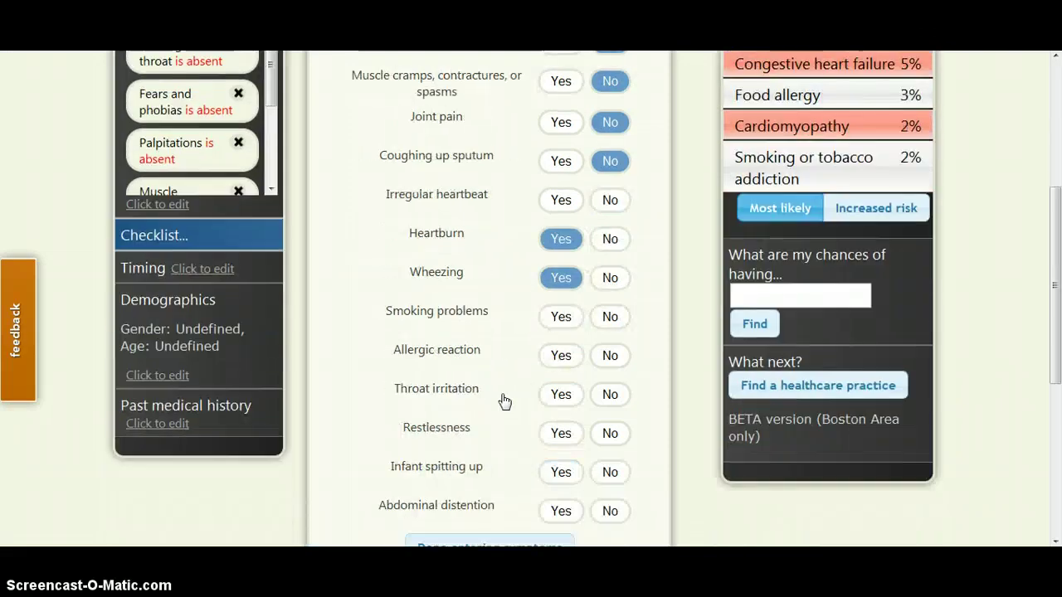
{"action": "left_click", "coordinate": [611, 355]}
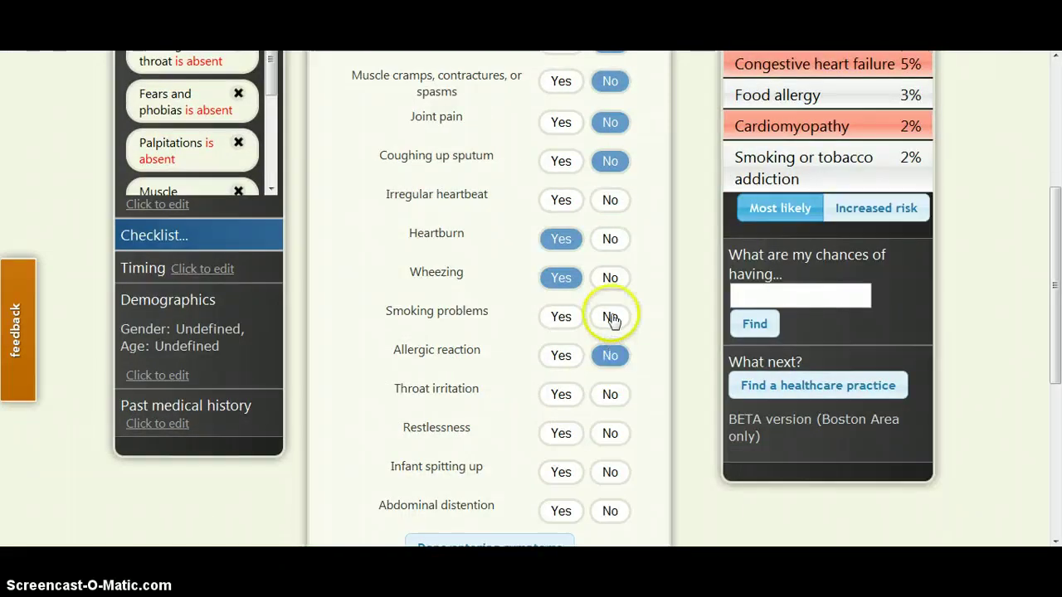
{"action": "left_click", "coordinate": [611, 316]}
{"action": "scroll", "coordinate": [611, 332], "scroll_direction": "down", "scroll_amount": 1}
{"action": "left_click", "coordinate": [611, 357]}
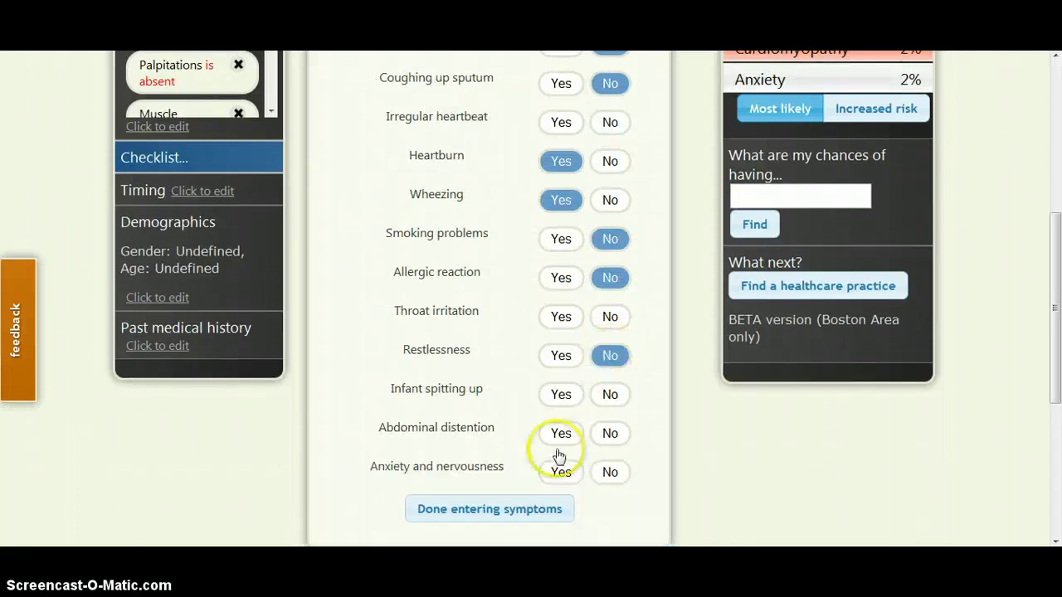
- Finish entering symptoms and set how long they have been present to a week
{"action": "left_click", "coordinate": [531, 507]}
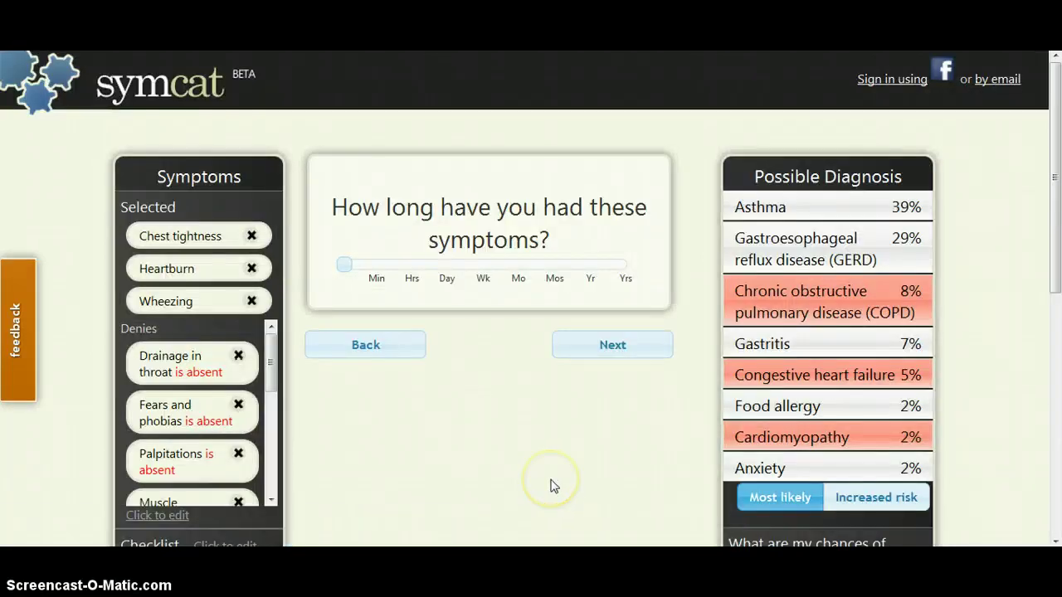
{"action": "left_click", "coordinate": [484, 268]}
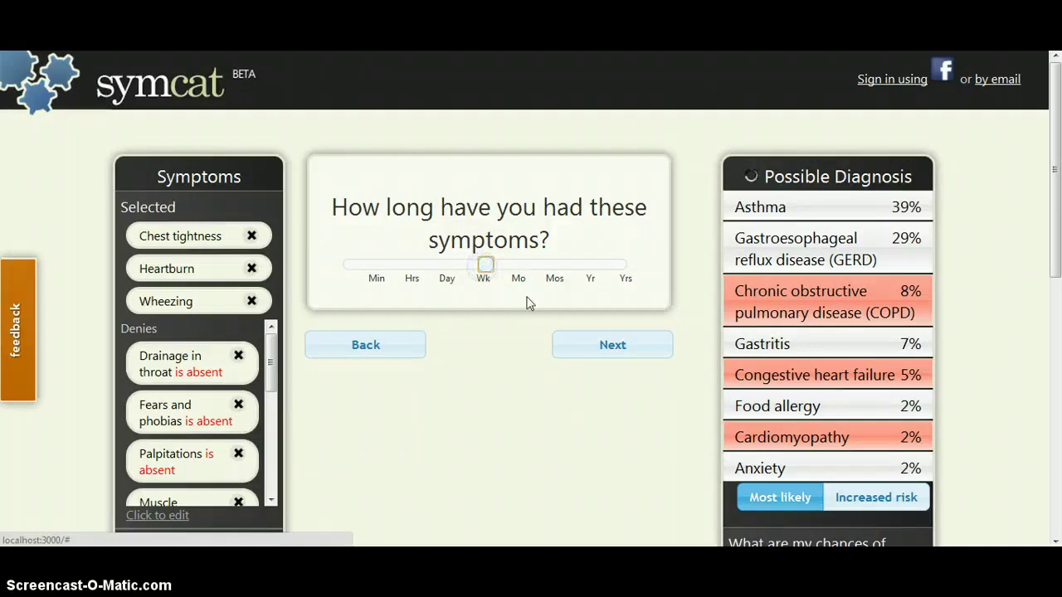
{"action": "left_click", "coordinate": [597, 352]}
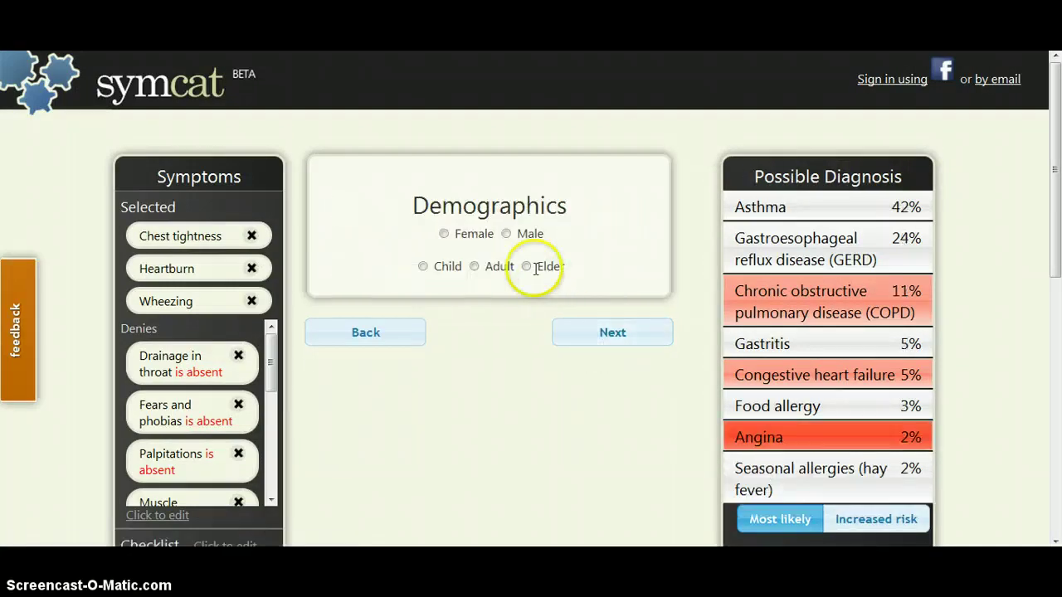
- Set the demographics to Male and Elder, and continue to the past medical history
{"action": "left_click", "coordinate": [507, 234]}
{"action": "left_click", "coordinate": [527, 266]}
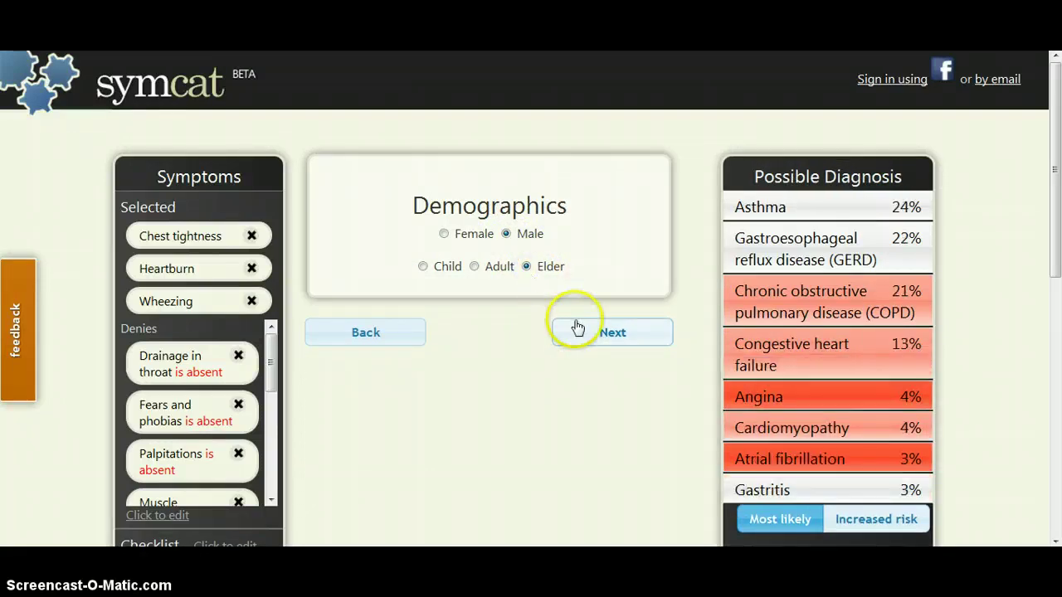
{"action": "left_click", "coordinate": [576, 325]}
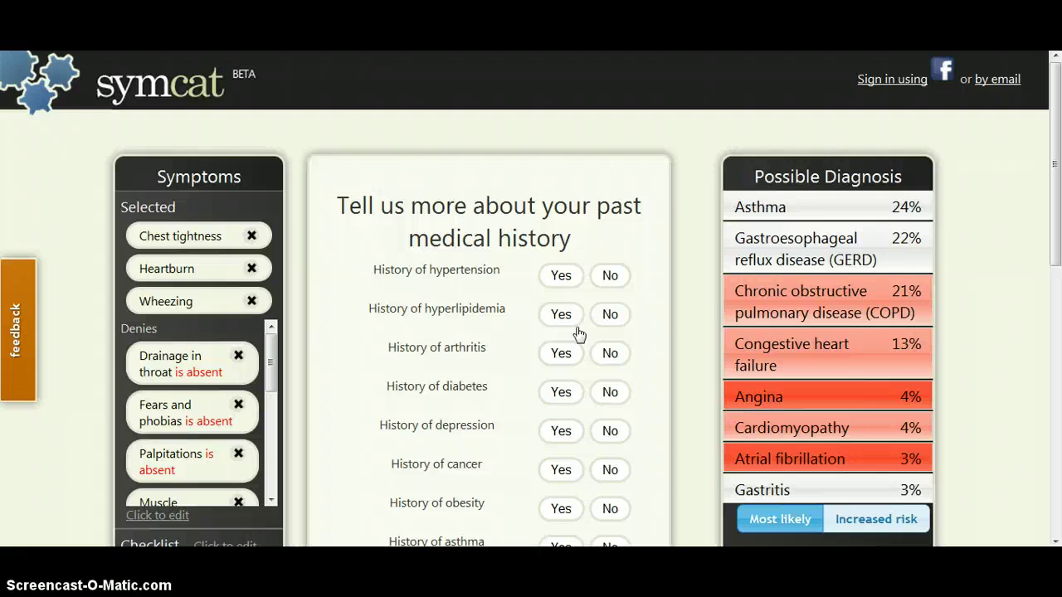
- In the past medical history, answer Yes to hypertension and diabetes, and No to hyperlipidemia and arthritis
{"action": "left_click", "coordinate": [561, 276]}
{"action": "left_click", "coordinate": [606, 315]}
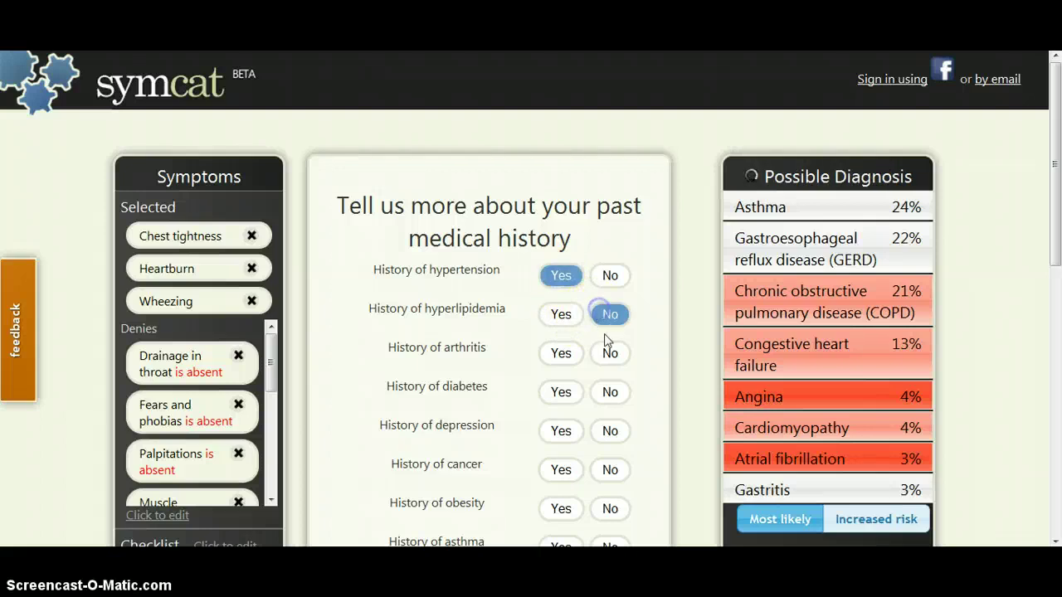
{"action": "left_click", "coordinate": [609, 353]}
{"action": "left_click", "coordinate": [560, 394]}
- Answer No to history of depression, cancer and obesity, and Yes to history of tobacco use
{"action": "scroll", "coordinate": [564, 395], "scroll_direction": "down", "scroll_amount": 1}
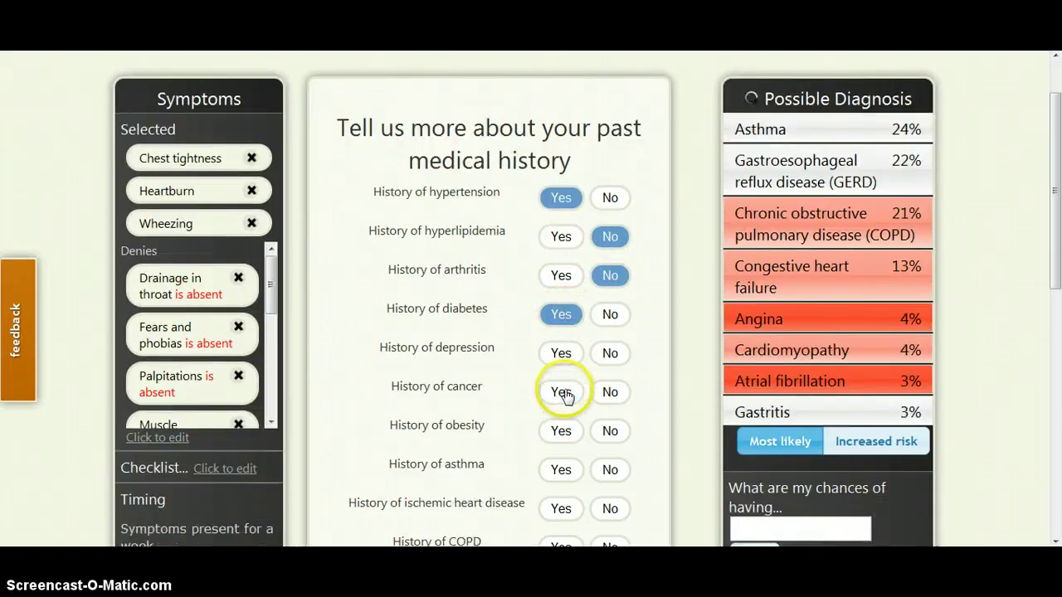
{"action": "left_click", "coordinate": [609, 352]}
{"action": "left_click", "coordinate": [608, 393]}
{"action": "left_click", "coordinate": [608, 432]}
{"action": "scroll", "coordinate": [607, 434], "scroll_direction": "down", "scroll_amount": 4}
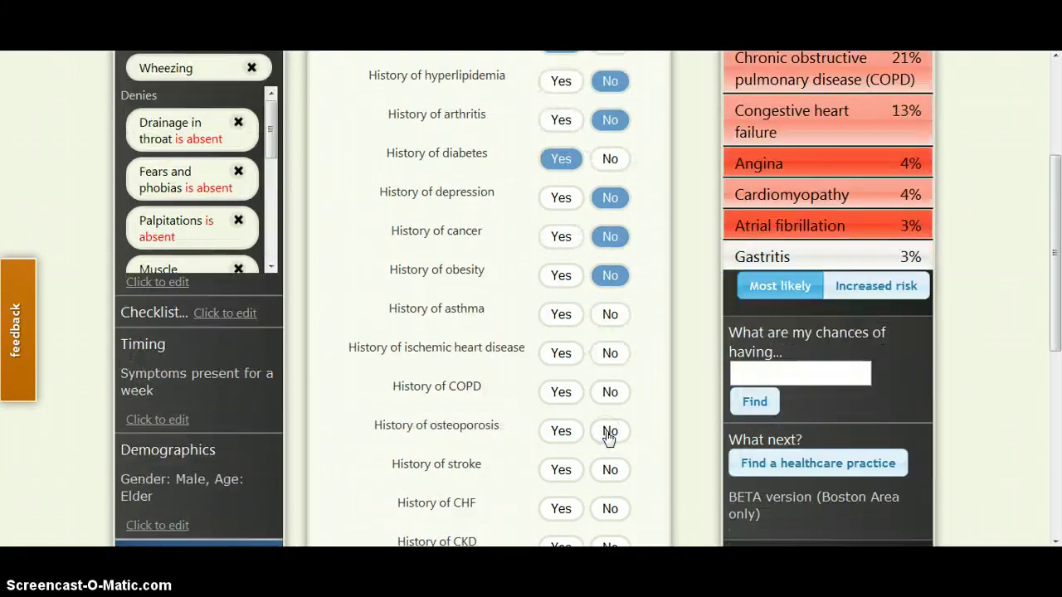
{"action": "left_click", "coordinate": [561, 431]}
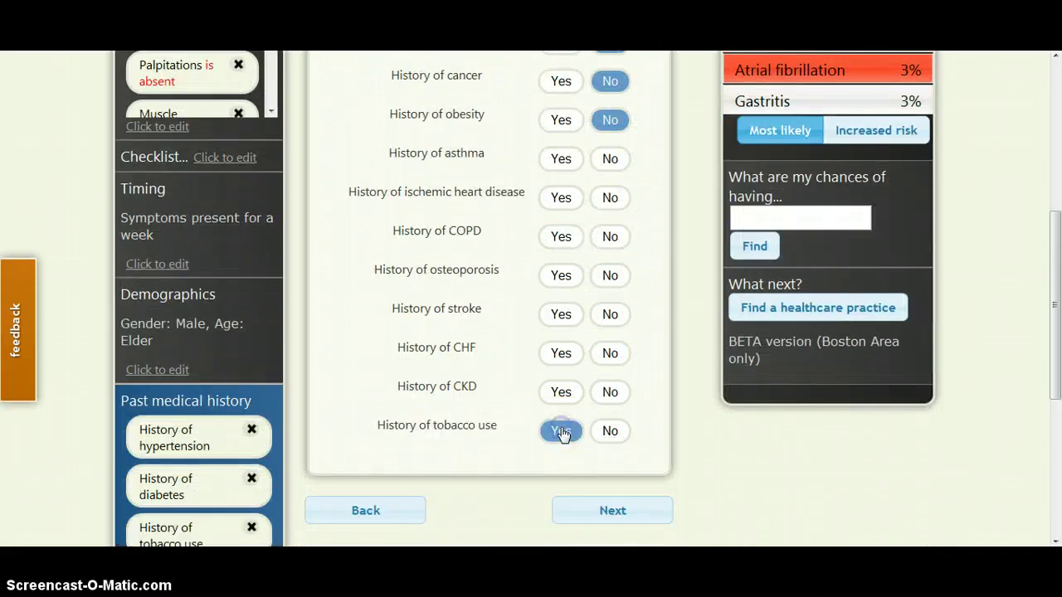
- Open the articles on Chronic obstructive pulmonary disease (COPD) from the possible diagnoses and review the page down to the clinical practice guidelines
{"action": "scroll", "coordinate": [561, 431], "scroll_direction": "up", "scroll_amount": 5}
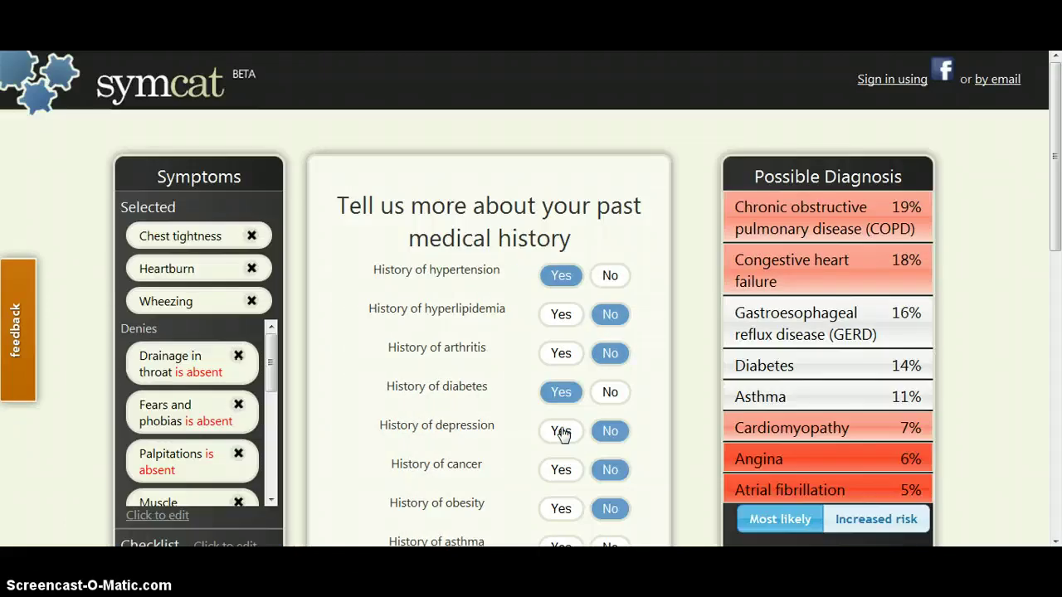
{"action": "left_click", "coordinate": [596, 410]}
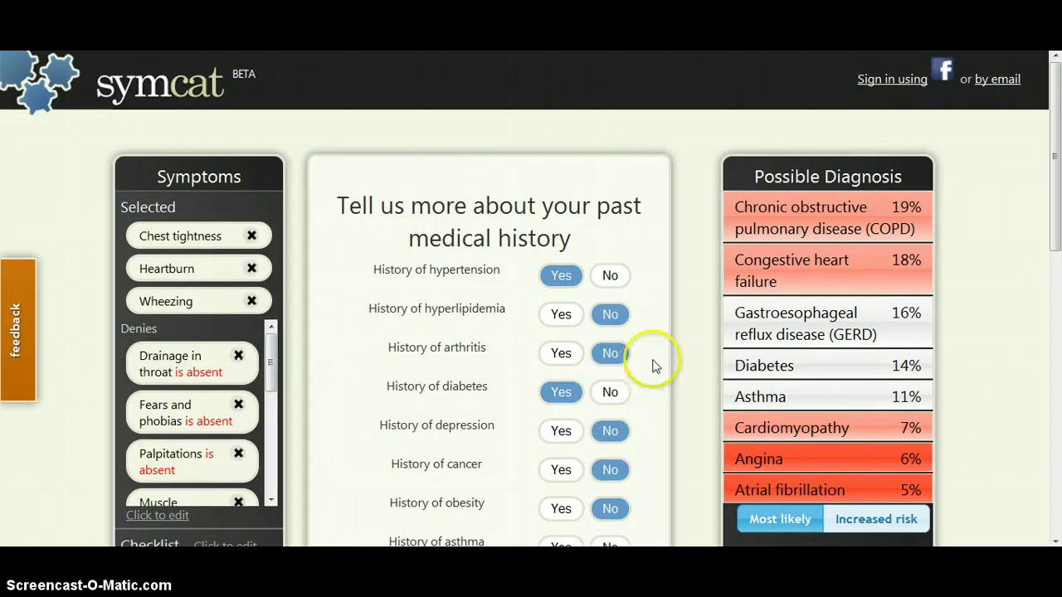
{"action": "left_click", "coordinate": [806, 231]}
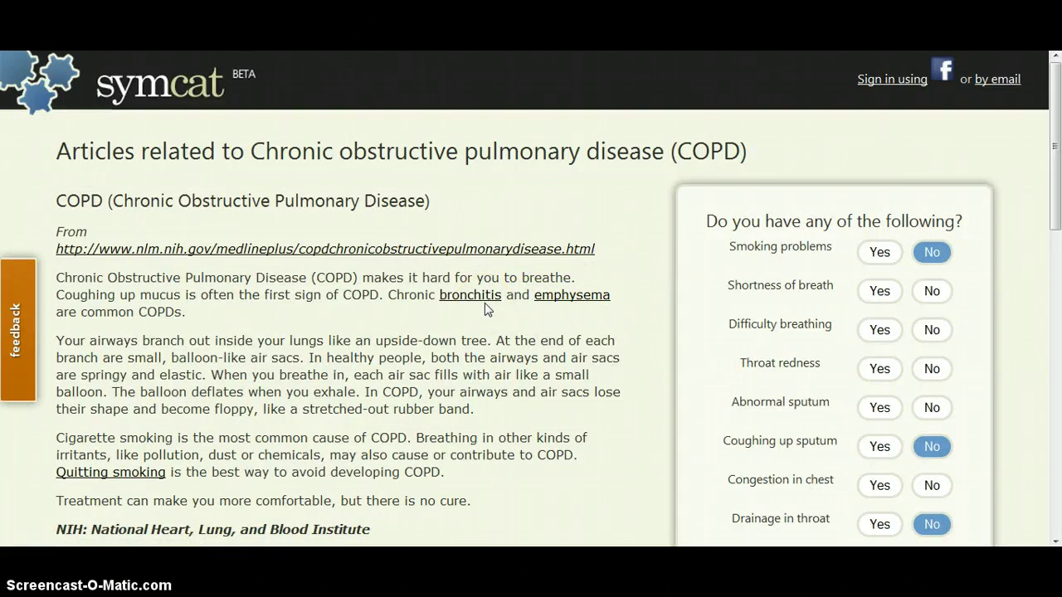
{"action": "scroll", "coordinate": [445, 304], "scroll_direction": "down", "scroll_amount": 3}
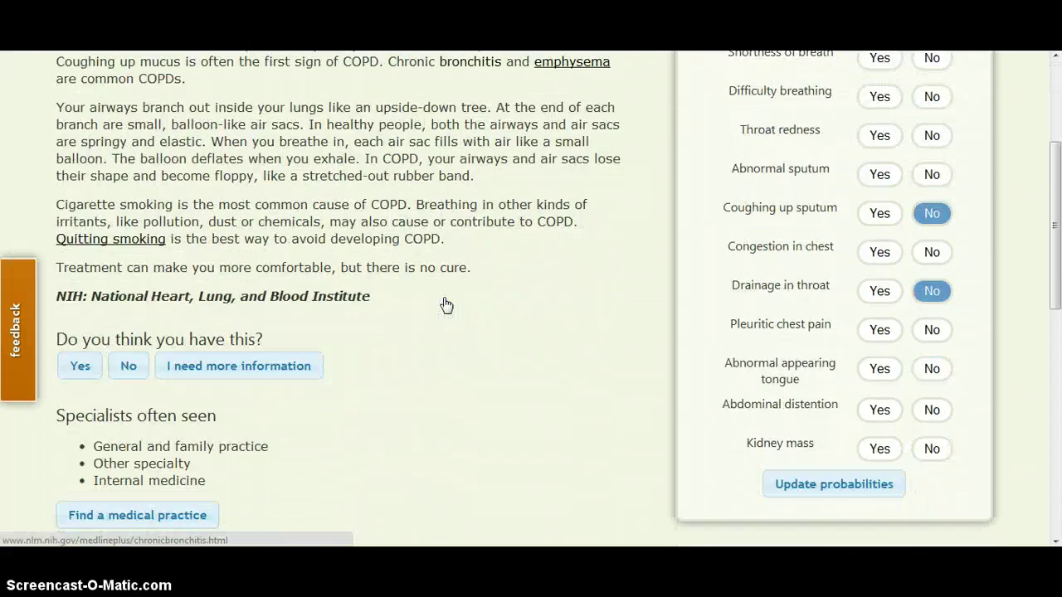
{"action": "scroll", "coordinate": [446, 304], "scroll_direction": "down", "scroll_amount": 4}
{"action": "scroll", "coordinate": [446, 305], "scroll_direction": "down", "scroll_amount": 1}
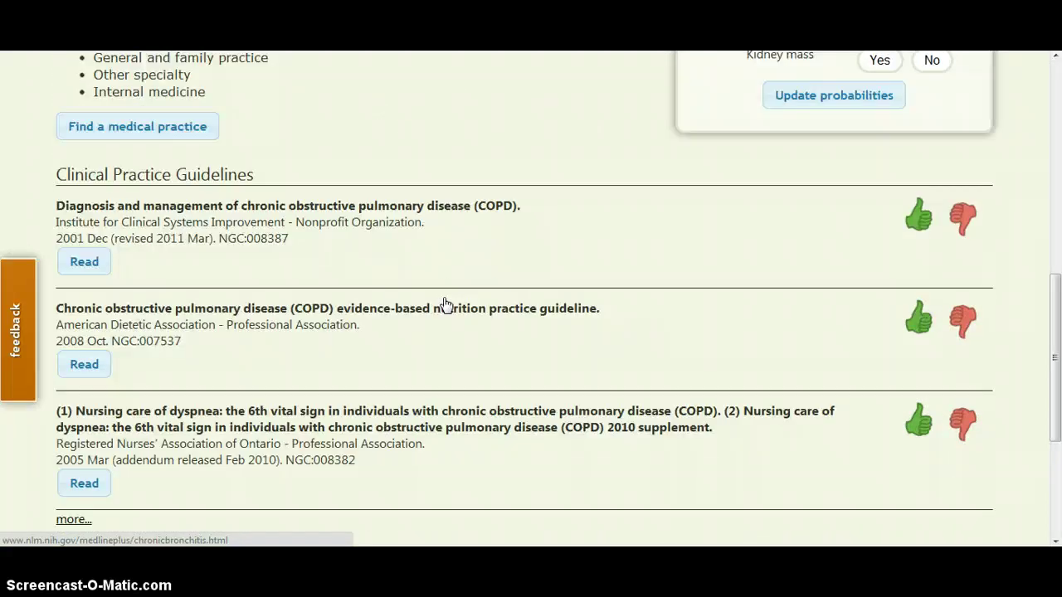
{"action": "scroll", "coordinate": [442, 301], "scroll_direction": "up", "scroll_amount": 10}
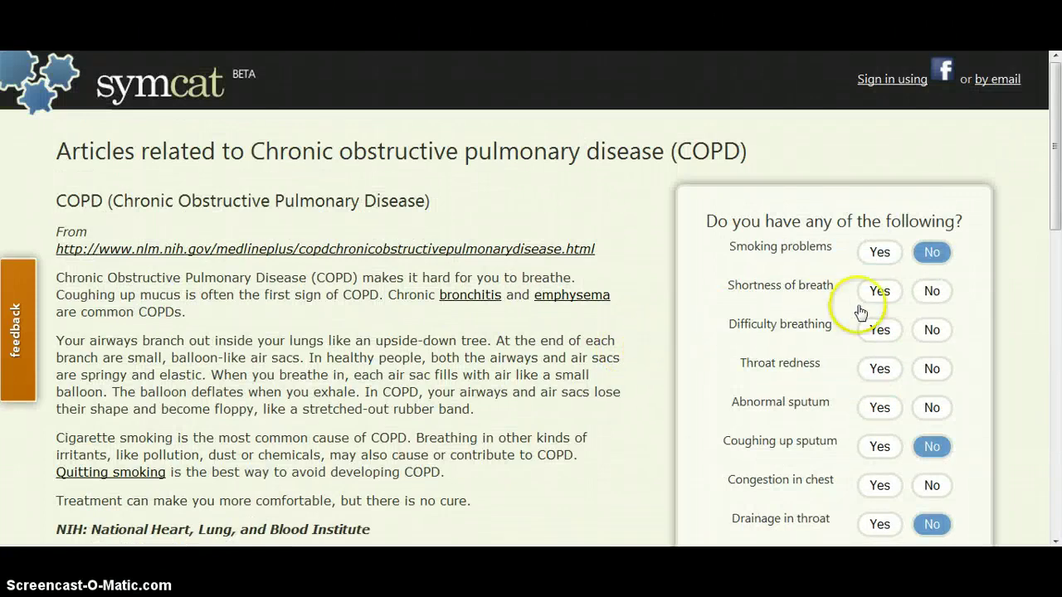
- Answer No to shortness of breath and difficulty breathing on the COPD page, and update the probabilities
{"action": "left_click", "coordinate": [932, 294]}
{"action": "left_click", "coordinate": [932, 330]}
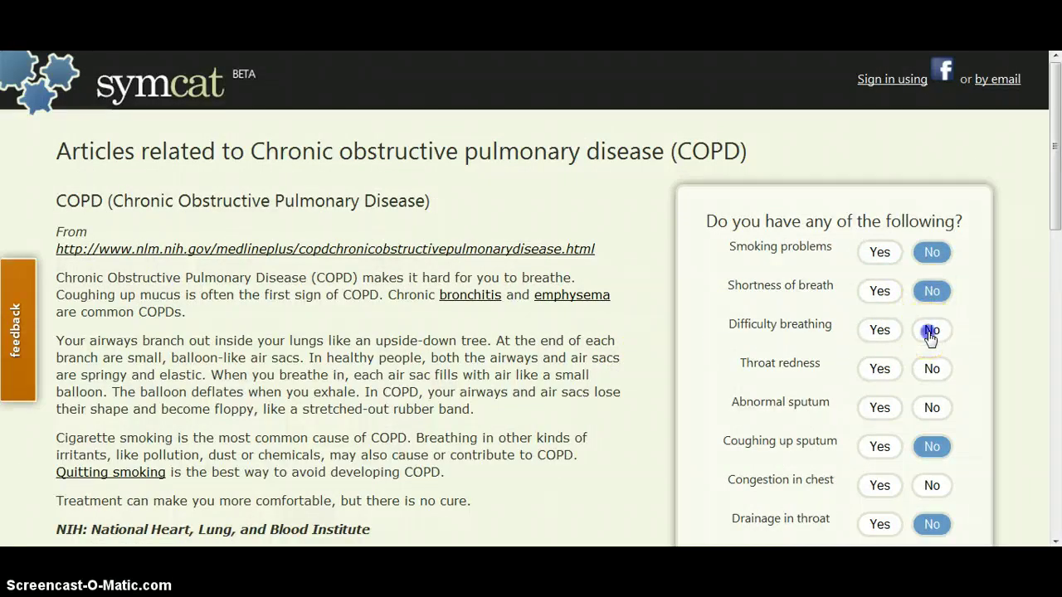
{"action": "scroll", "coordinate": [932, 333], "scroll_direction": "down", "scroll_amount": 3}
{"action": "scroll", "coordinate": [929, 334], "scroll_direction": "down", "scroll_amount": 2}
{"action": "left_click", "coordinate": [854, 332]}
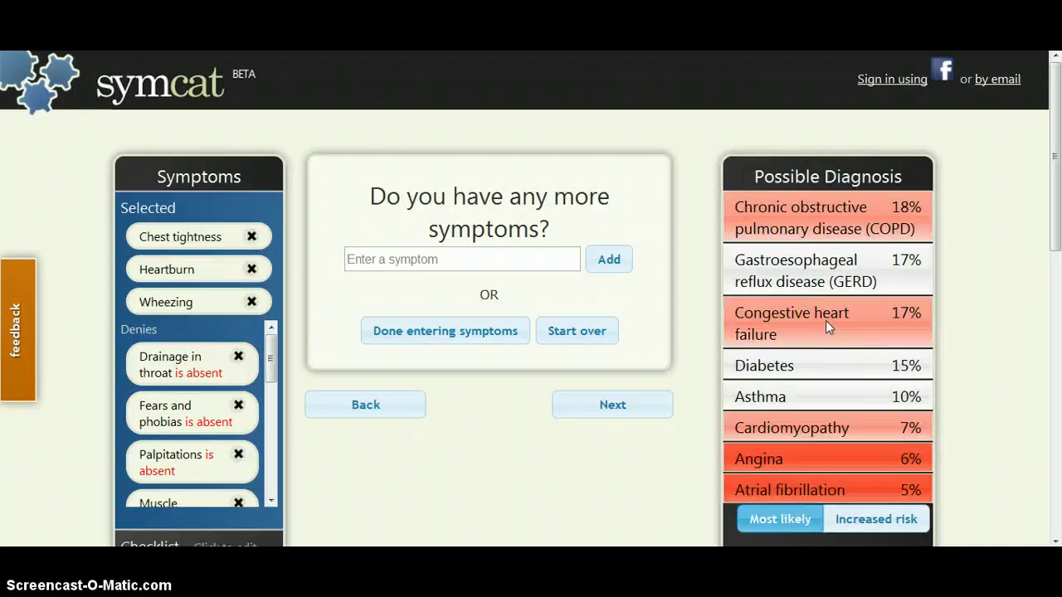
- Open the Cardiomyopathy page from the possible diagnoses, answer No to sleepiness, and update the probabilities
{"action": "left_click", "coordinate": [803, 426]}
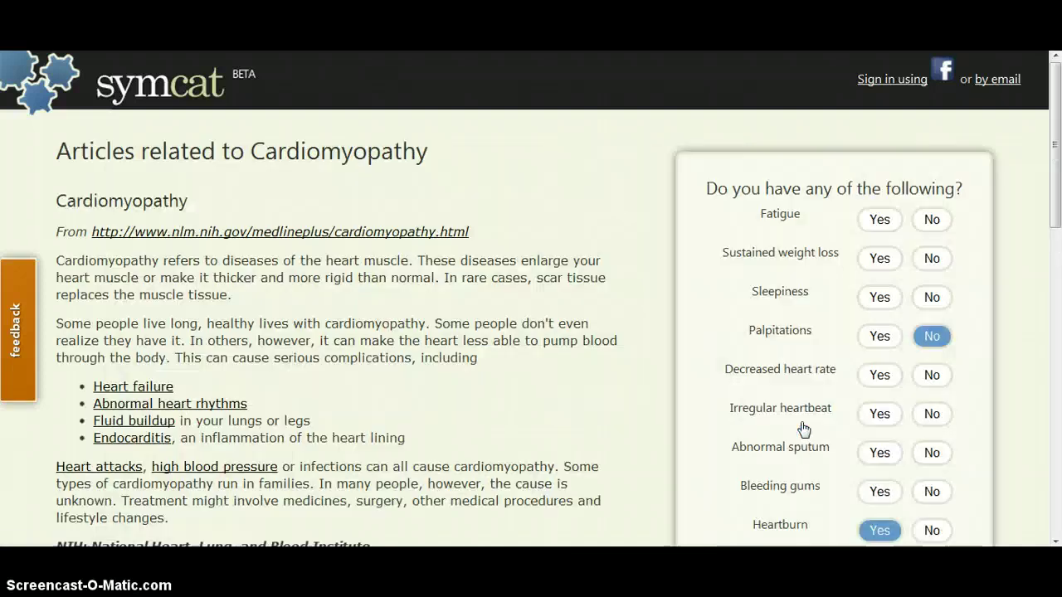
{"action": "scroll", "coordinate": [803, 429], "scroll_direction": "down", "scroll_amount": 1}
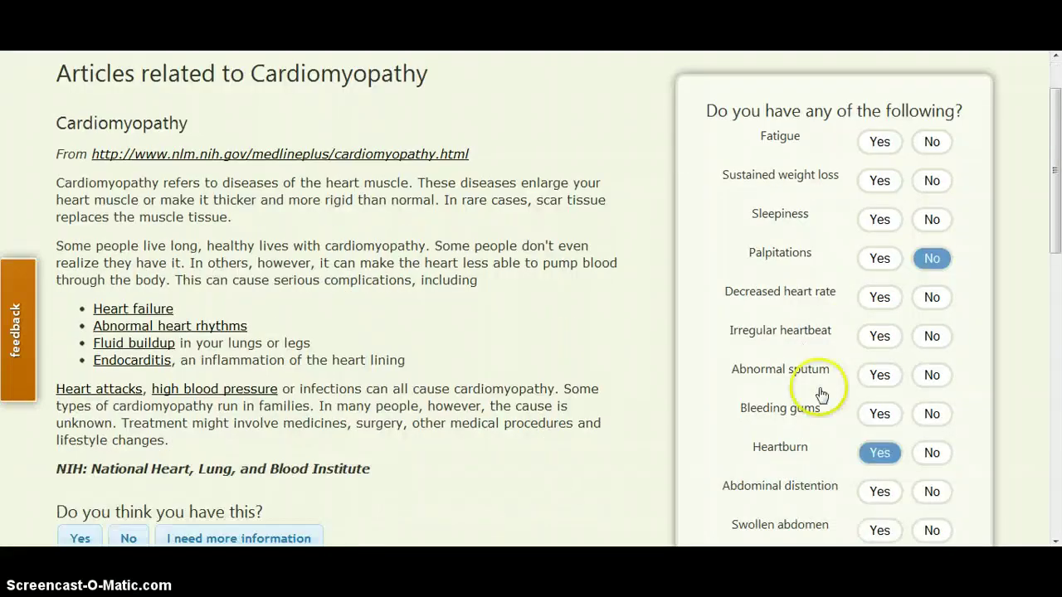
{"action": "left_click", "coordinate": [930, 224]}
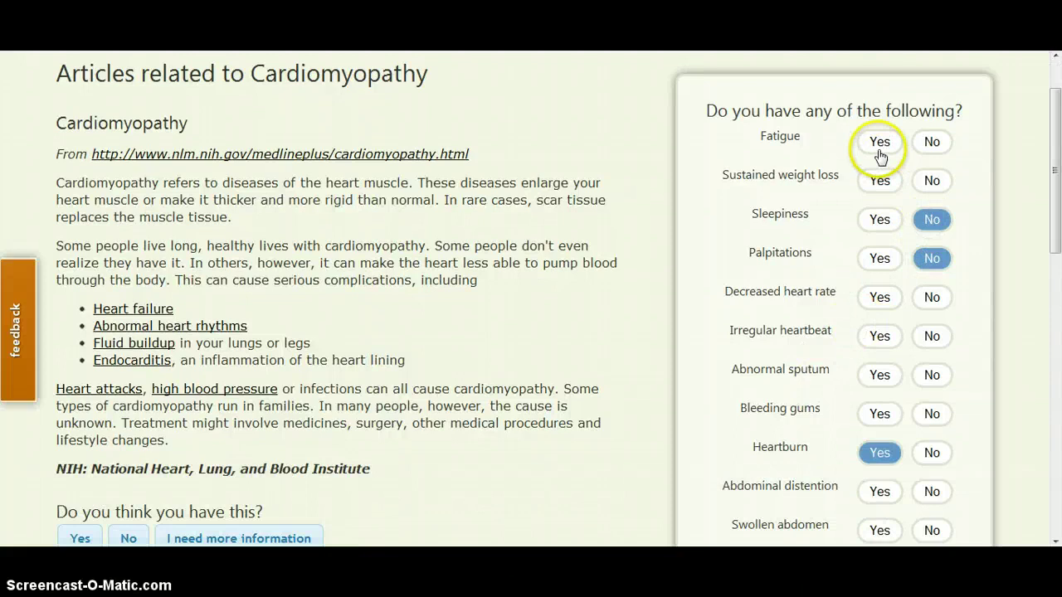
{"action": "scroll", "coordinate": [902, 336], "scroll_direction": "down", "scroll_amount": 3}
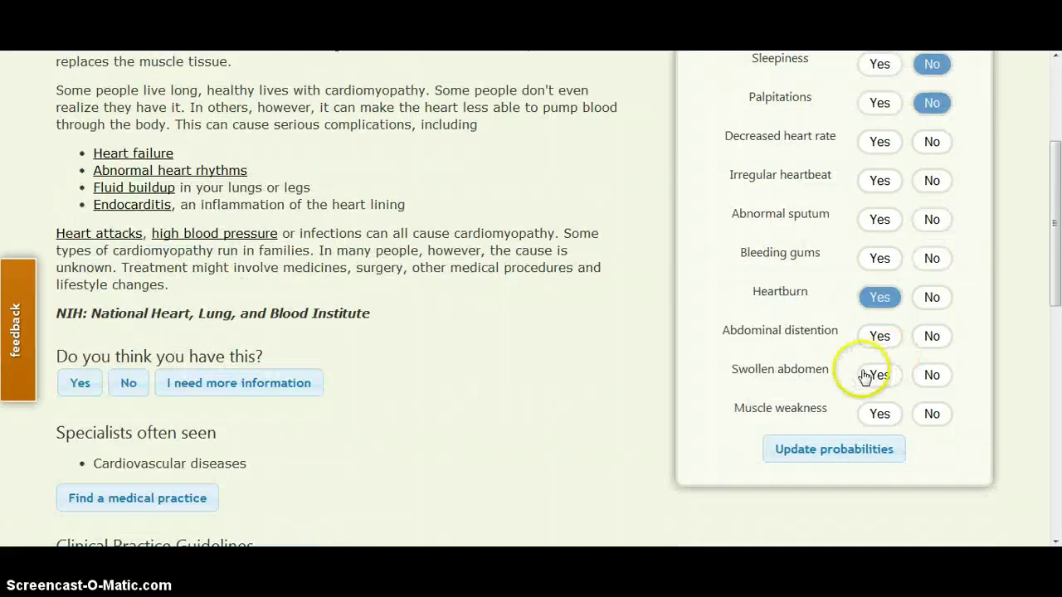
{"action": "left_click", "coordinate": [842, 375]}
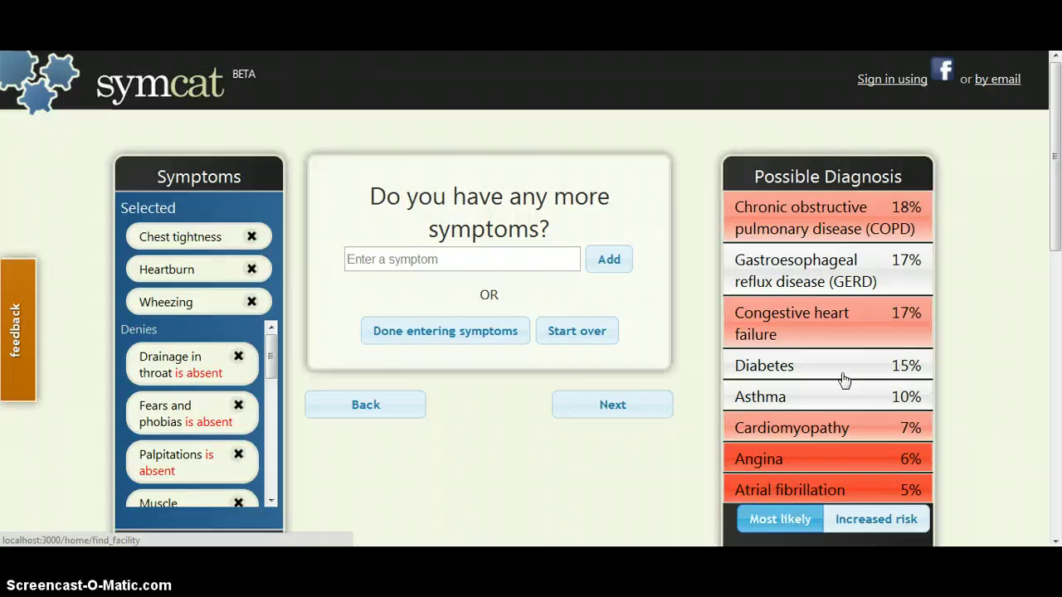
- Open the healthcare practice finder from the What next? options below the possible diagnoses
{"action": "scroll", "coordinate": [844, 379], "scroll_direction": "down", "scroll_amount": 2}
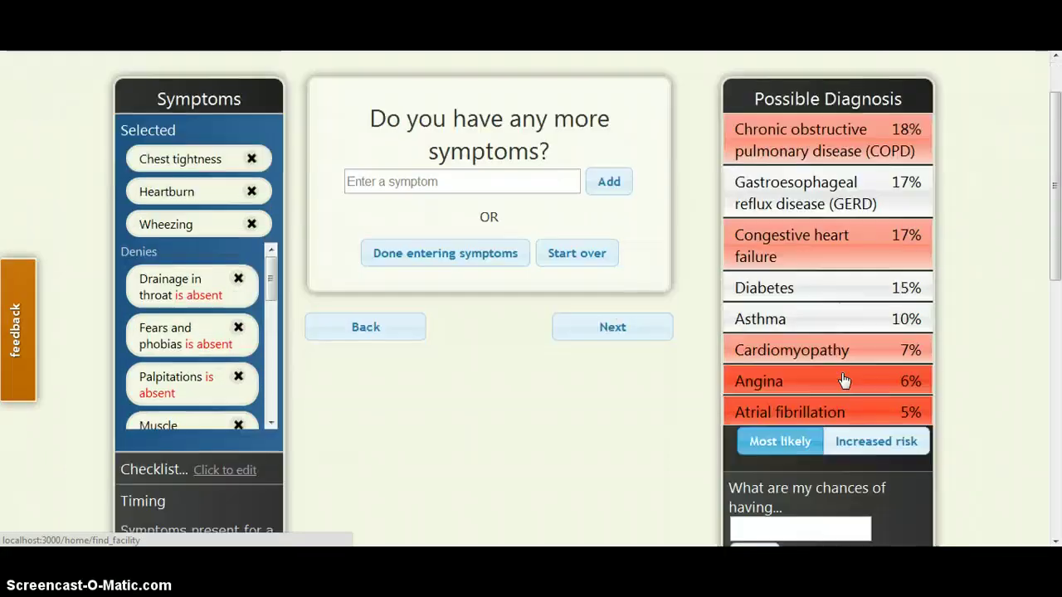
{"action": "scroll", "coordinate": [823, 485], "scroll_direction": "down", "scroll_amount": 1}
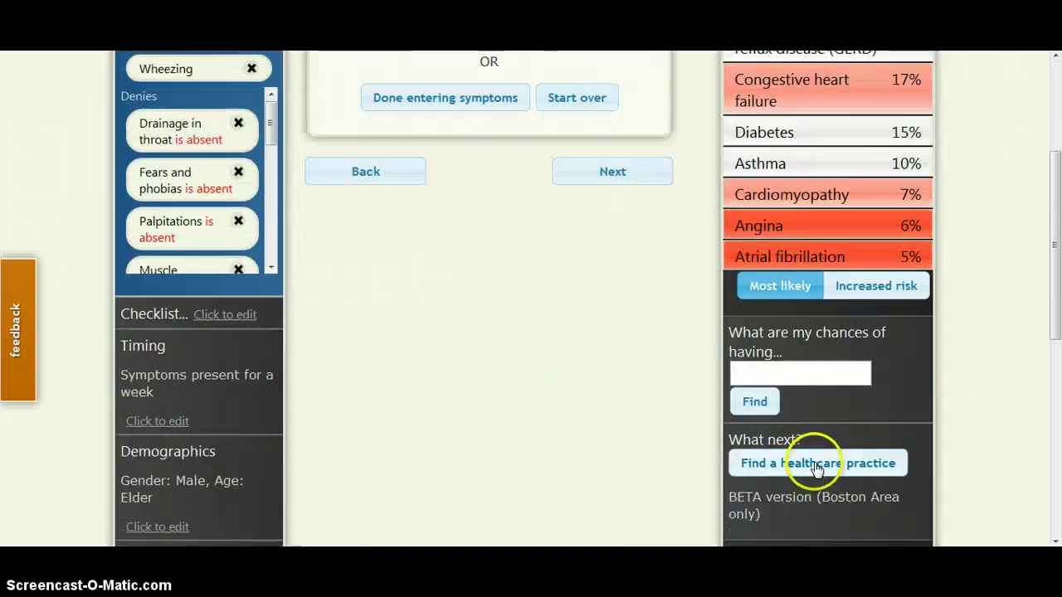
{"action": "left_click", "coordinate": [817, 468]}
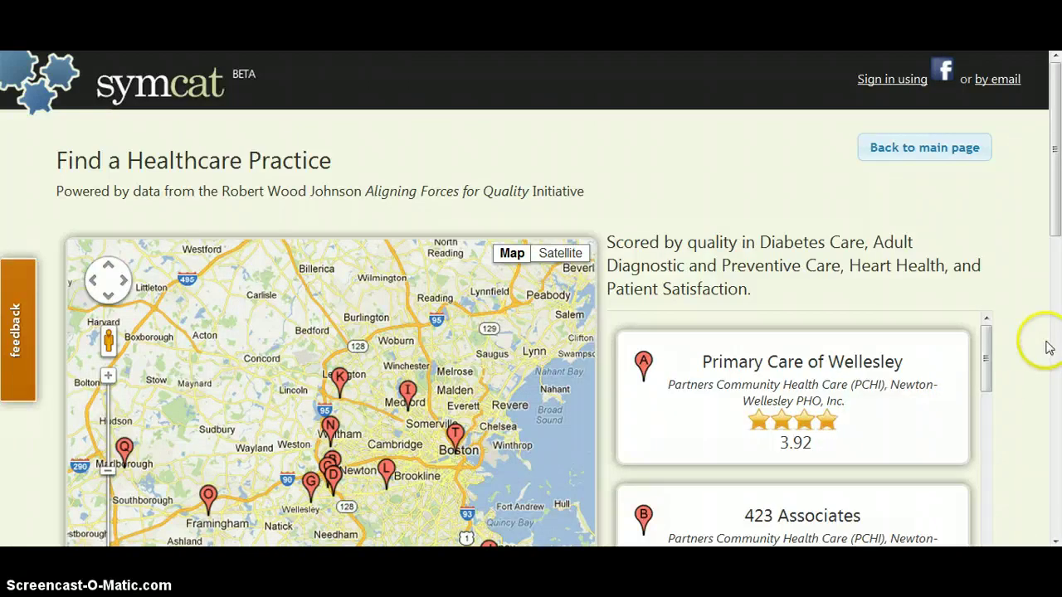
- Remove Diabetes Care from the quality metrics in the practice search criteria
{"action": "scroll", "coordinate": [1048, 347], "scroll_direction": "down", "scroll_amount": 2}
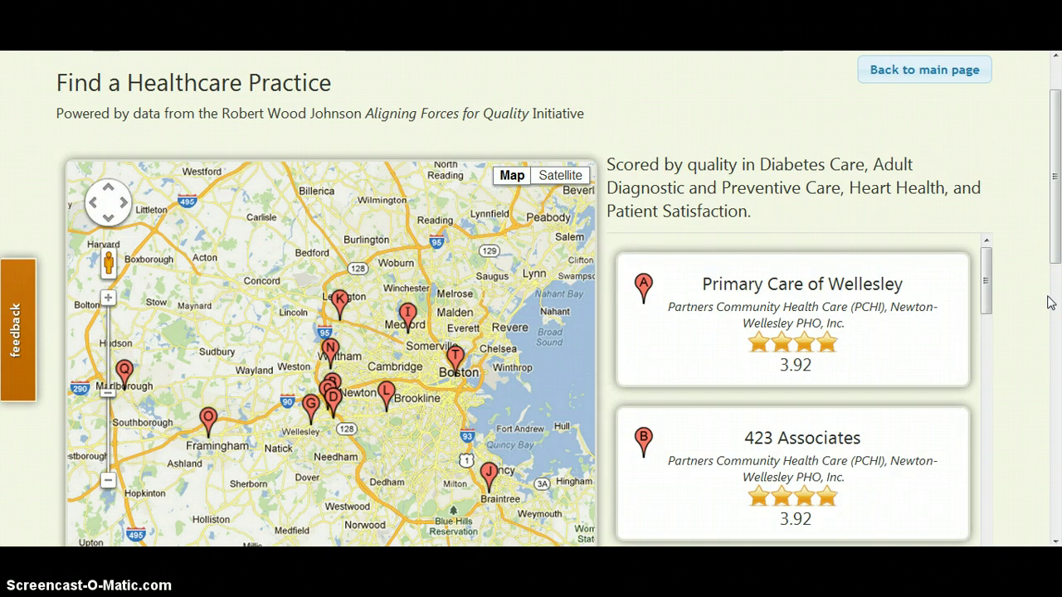
{"action": "scroll", "coordinate": [1048, 303], "scroll_direction": "down", "scroll_amount": 2}
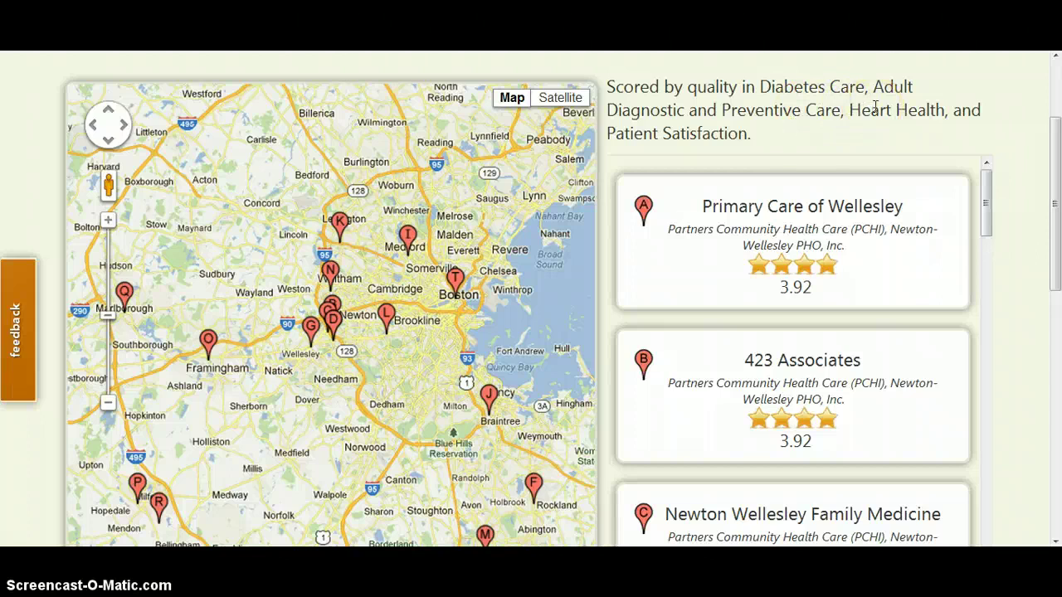
{"action": "scroll", "coordinate": [875, 107], "scroll_direction": "down", "scroll_amount": 5}
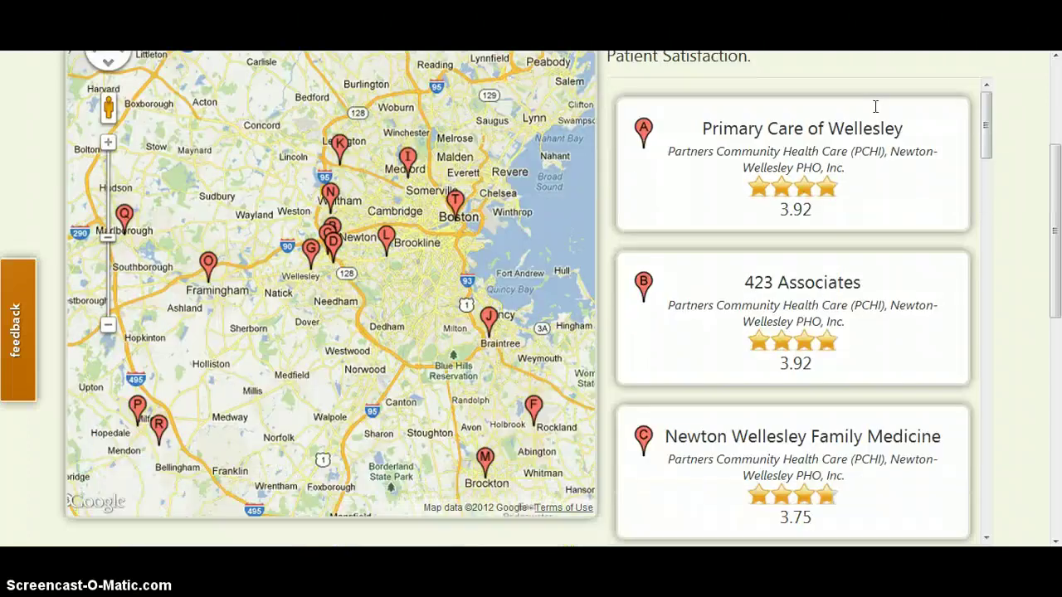
{"action": "scroll", "coordinate": [1023, 140], "scroll_direction": "down", "scroll_amount": 1}
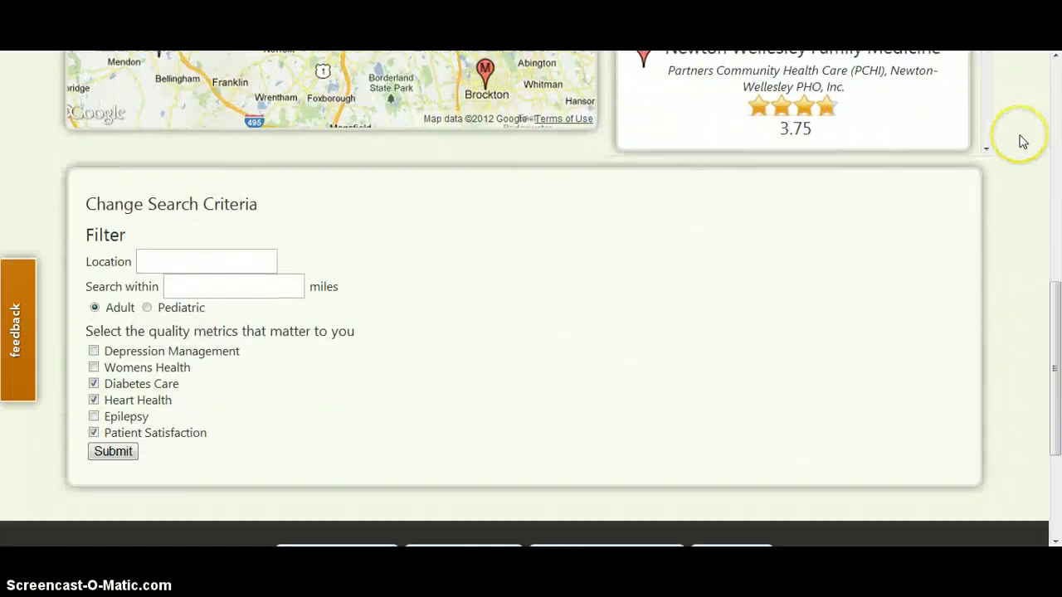
{"action": "left_click", "coordinate": [94, 383]}
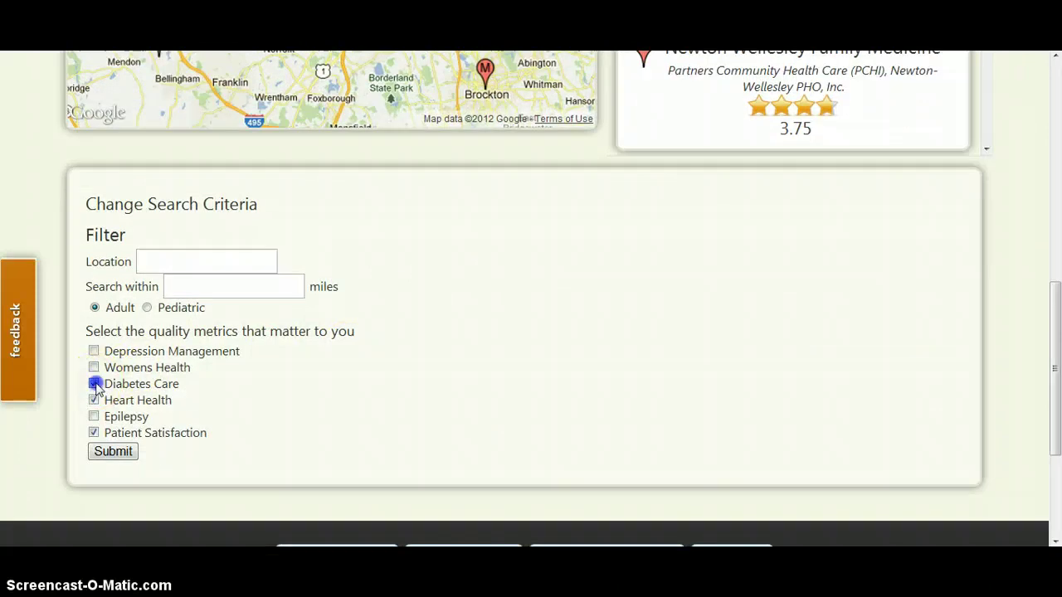
- Fill in the location filter with the previously used street address offered as a suggestion
{"action": "left_click", "coordinate": [168, 257]}
{"action": "type", "text": "`5"}
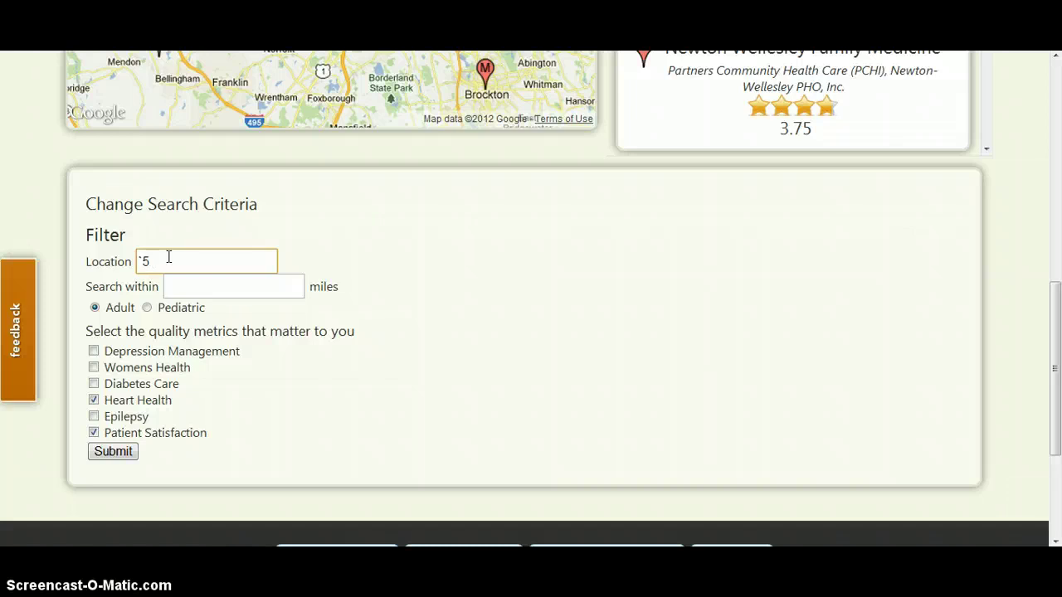
{"action": "key", "text": "BackSpace"}
{"action": "key", "text": "BackSpace"}
{"action": "type", "text": "15"}
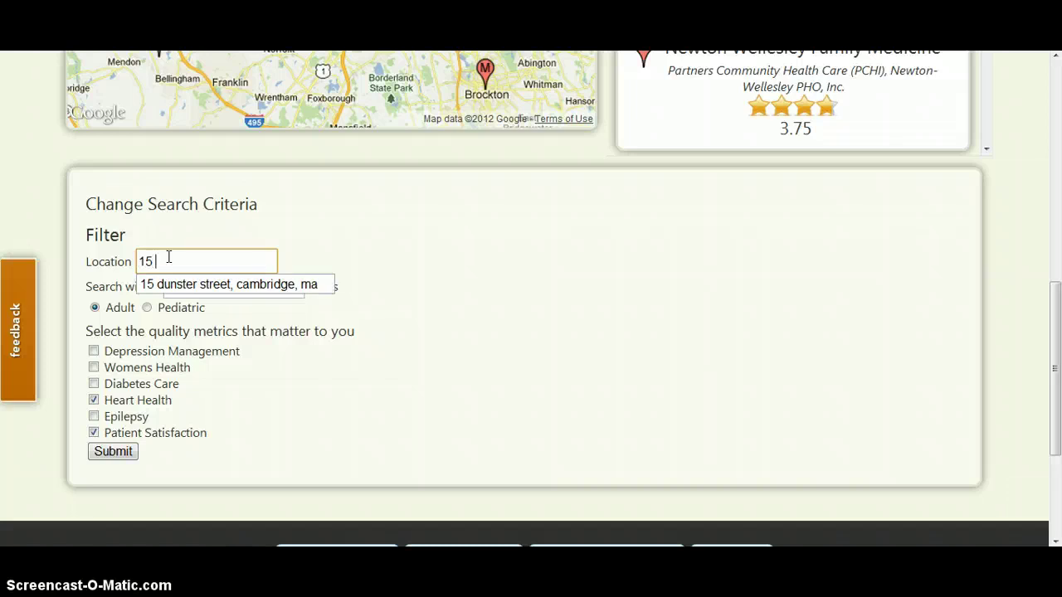
{"action": "key", "text": "Down"}
{"action": "key", "text": "Return"}
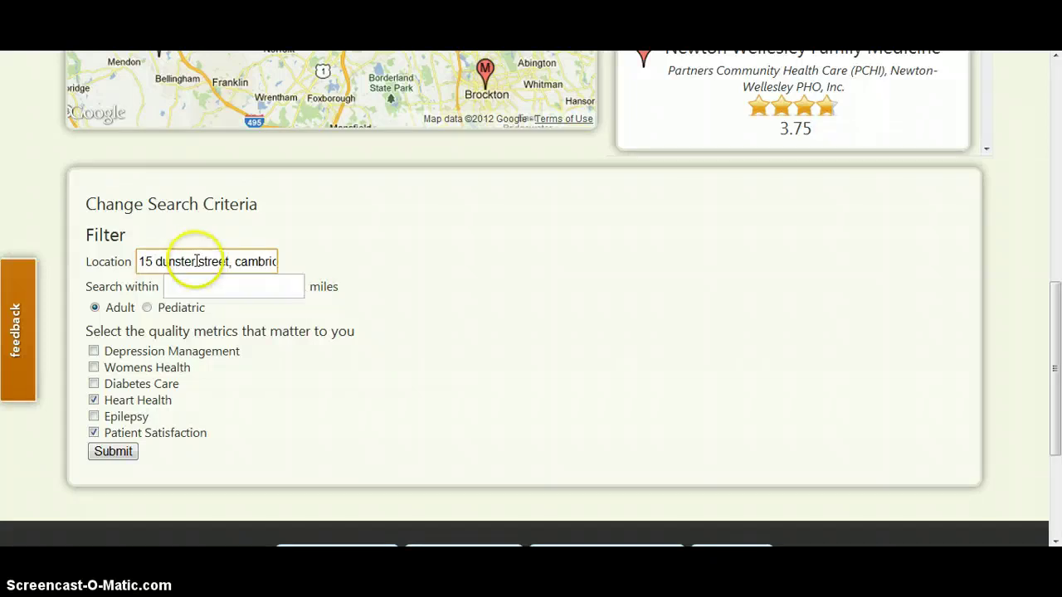
- Set the search radius to 2 miles and submit the changed search criteria
{"action": "key", "text": "Tab"}
{"action": "type", "text": "2"}
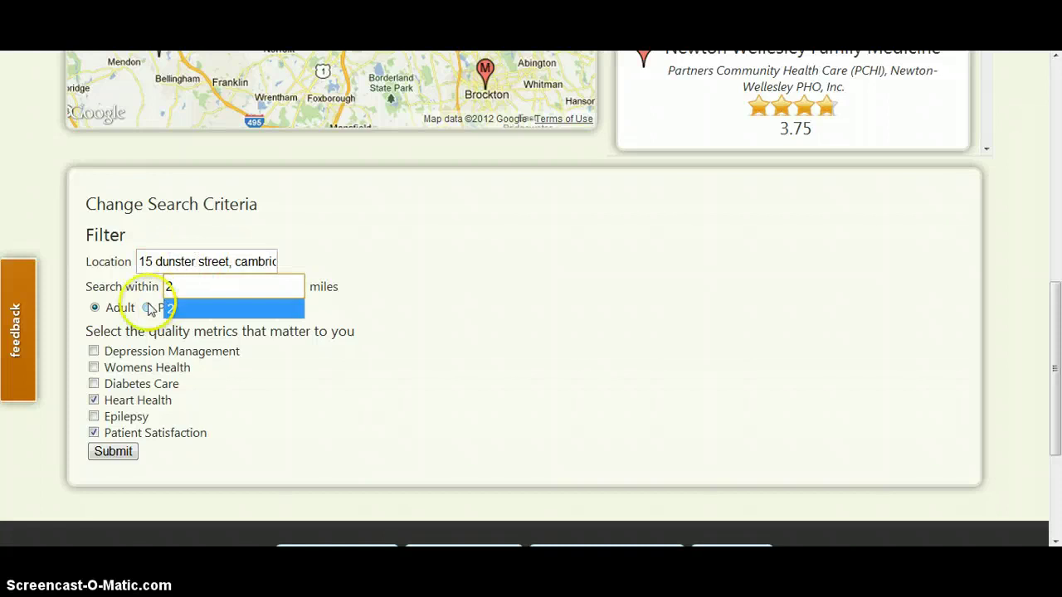
{"action": "left_click", "coordinate": [251, 307]}
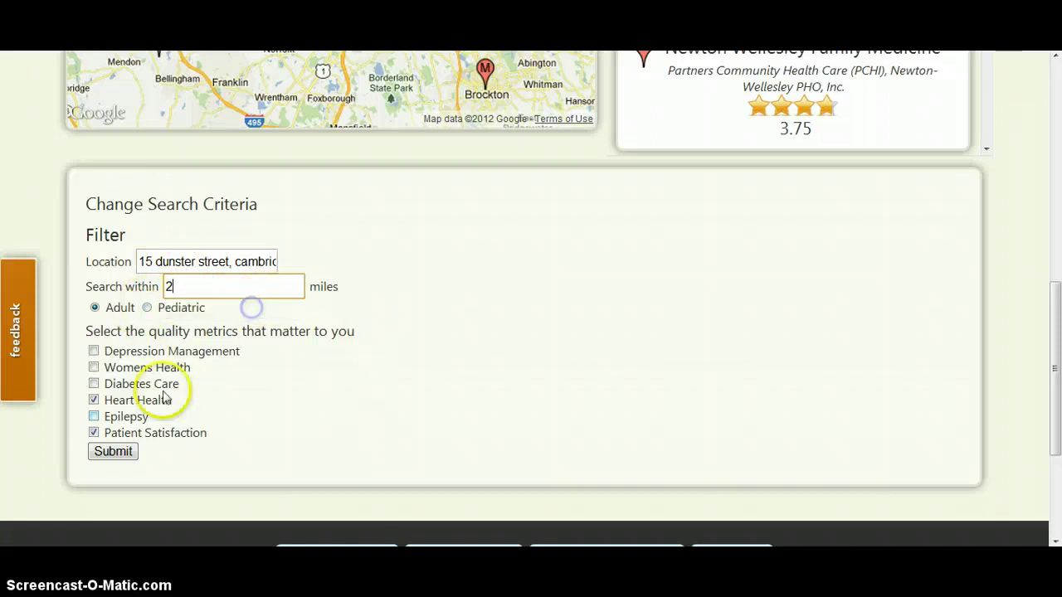
{"action": "left_click", "coordinate": [113, 456]}
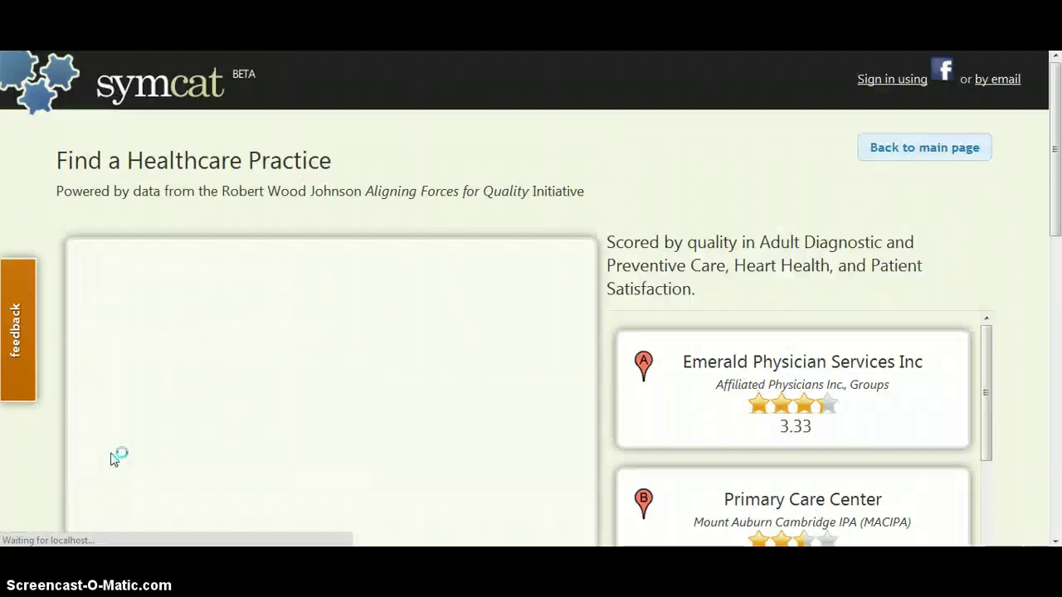
- Compare the quality ratings of Emerald Physician Services Inc, Primary Care Center and Union Square Family Health Center on the map, ending on Emerald Physician Services Inc
{"action": "left_click_drag", "start_coordinate": [1057, 166], "coordinate": [1057, 206]}
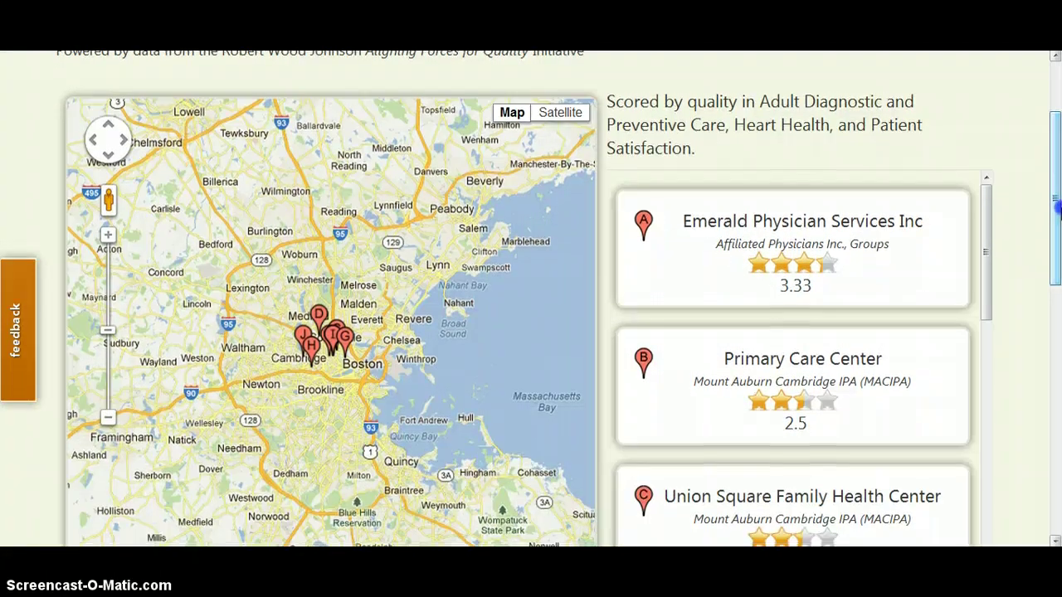
{"action": "left_click", "coordinate": [842, 241]}
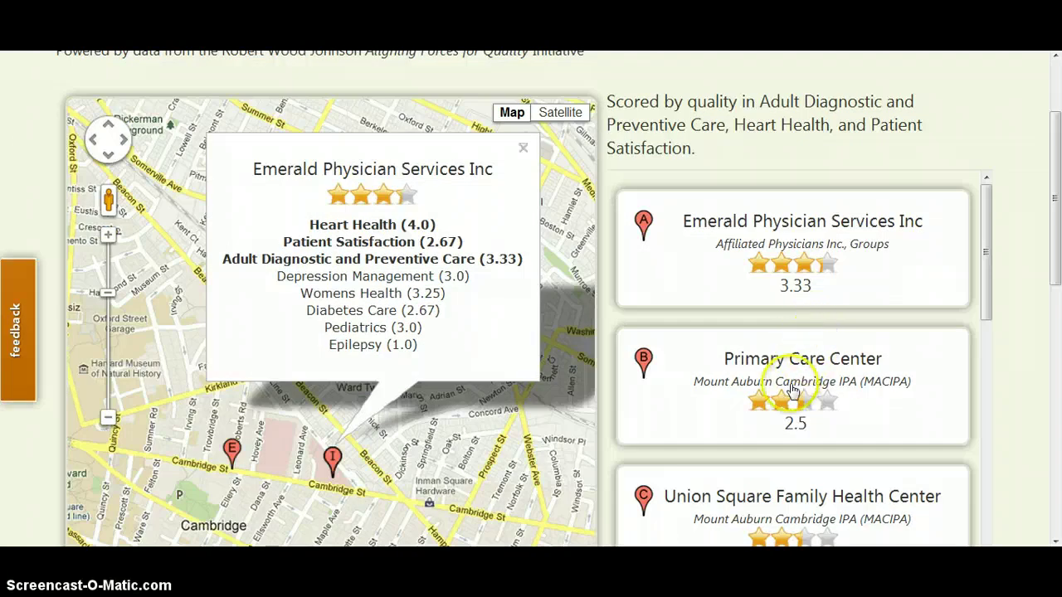
{"action": "left_click", "coordinate": [746, 406]}
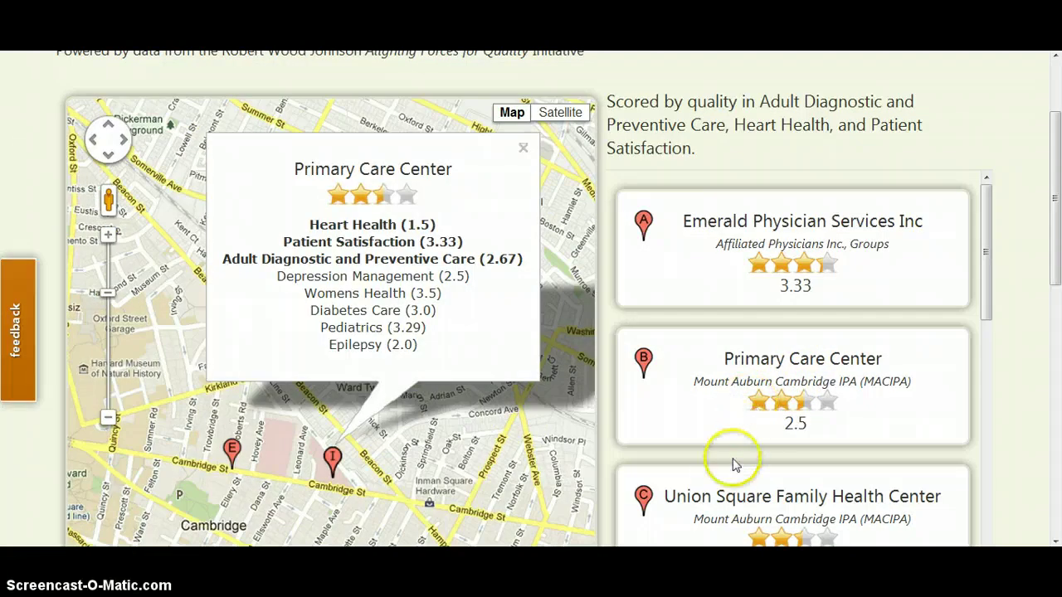
{"action": "left_click", "coordinate": [718, 501]}
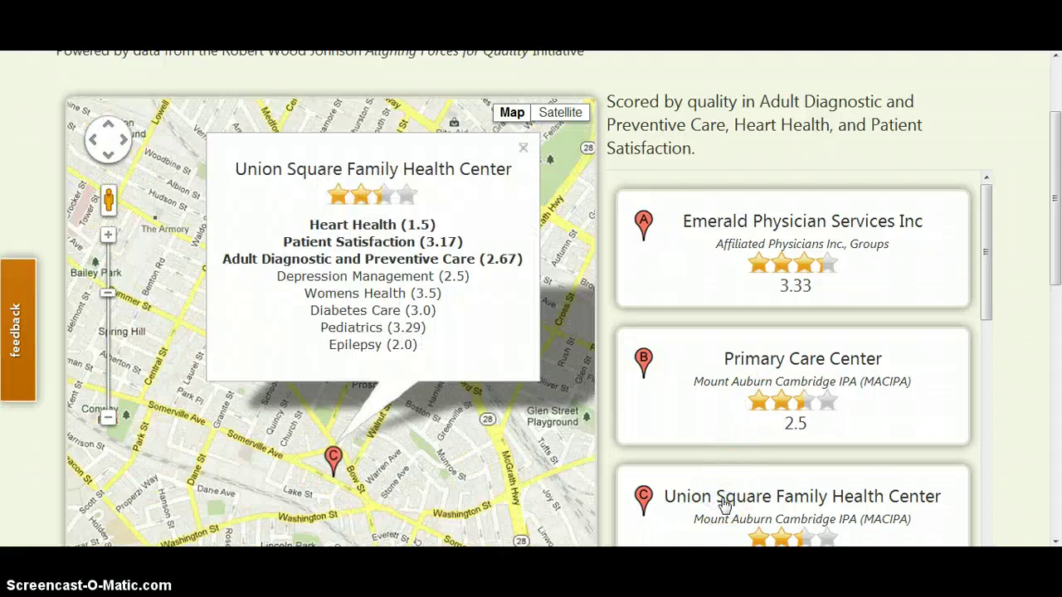
{"action": "left_click", "coordinate": [721, 297]}
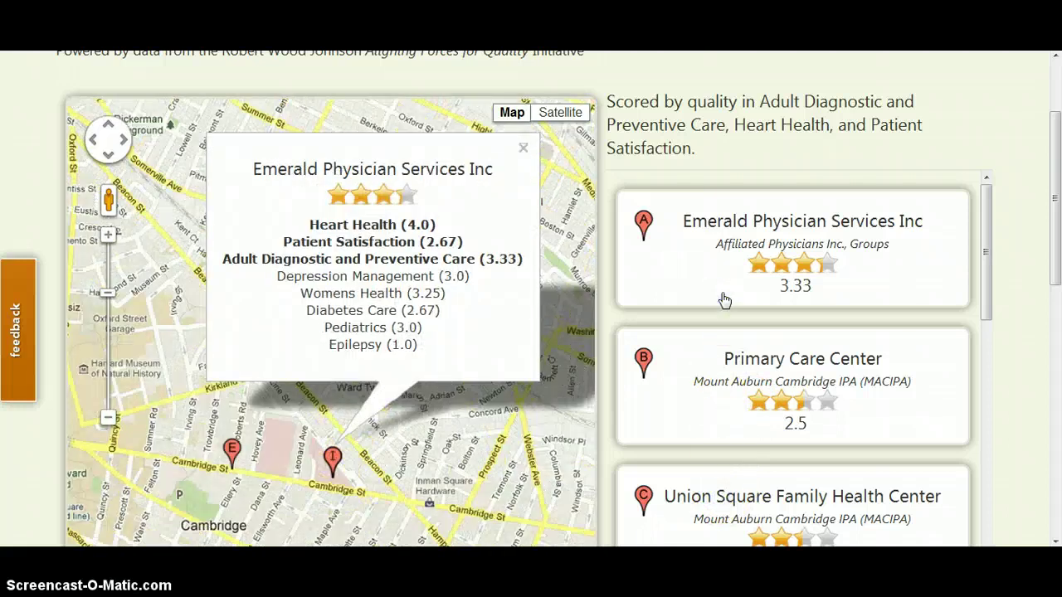
{"action": "left_click", "coordinate": [719, 301]}
{"action": "left_click", "coordinate": [754, 264]}
{"action": "left_click", "coordinate": [809, 225]}
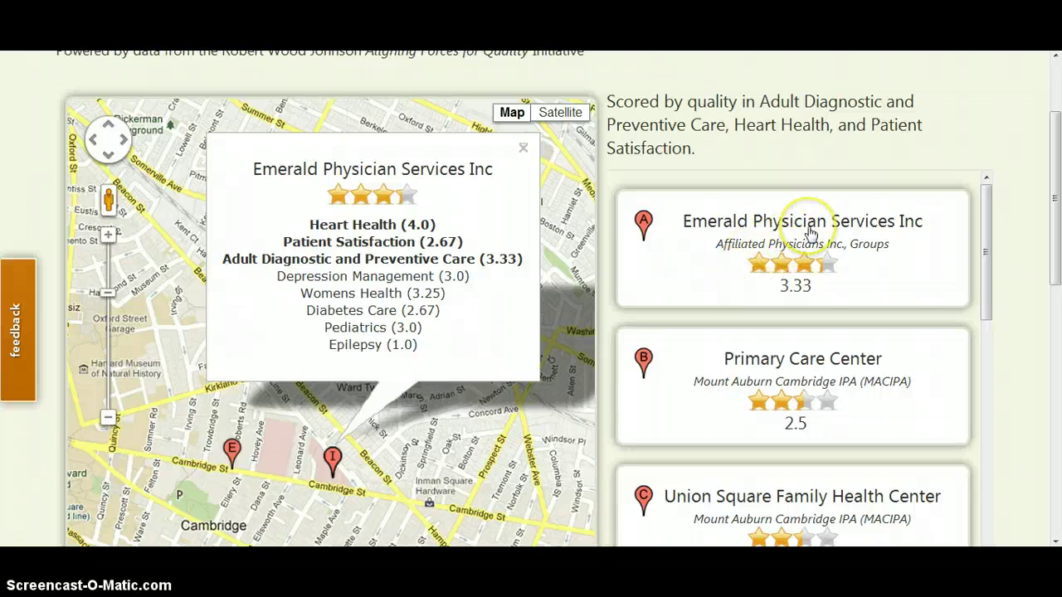